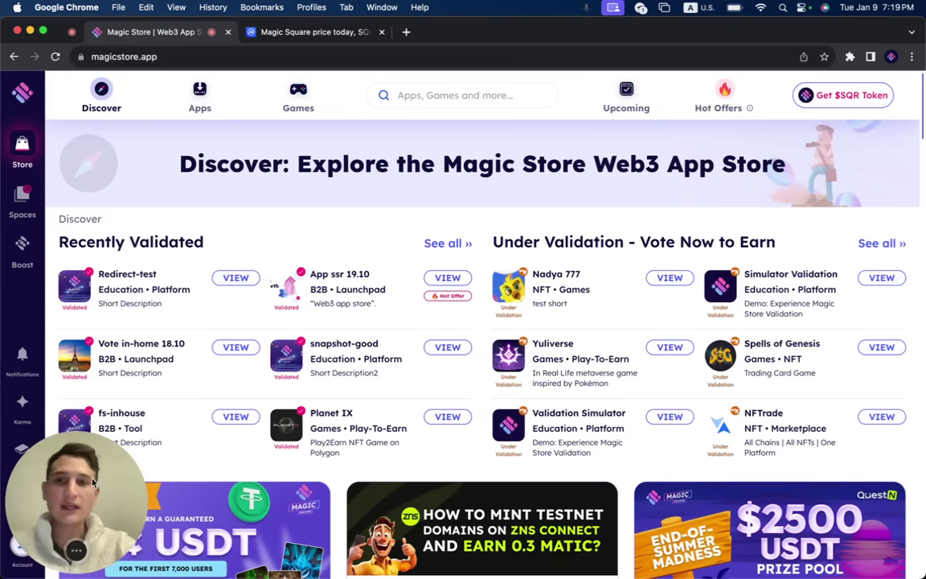
Move around Magic Store's Discover page, which lists the Recently Validated and Under Validation apps
left_click_drag(93, 482, 151, 466)
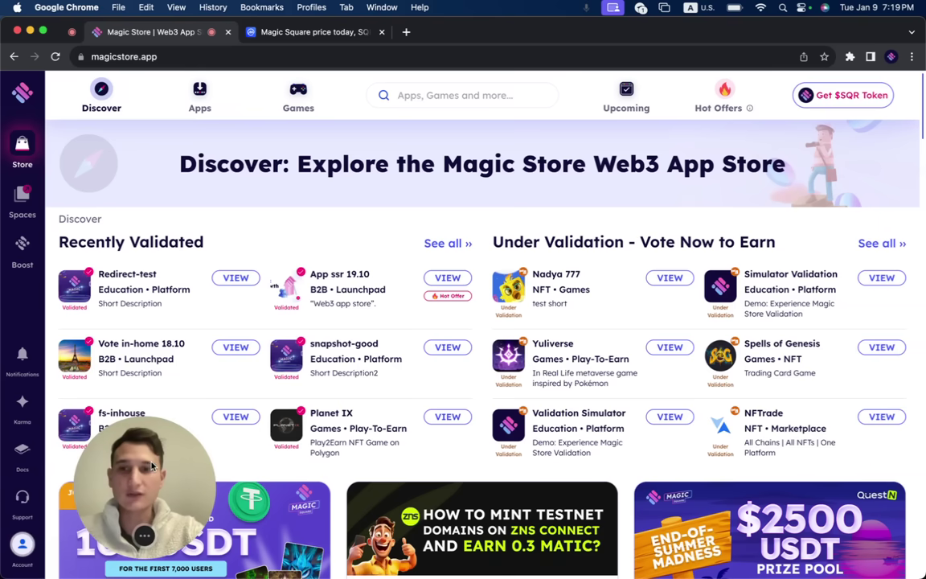
Open Settings from the account popup to view the MagicID Overview with a human verification score of 22
left_click(23, 546)
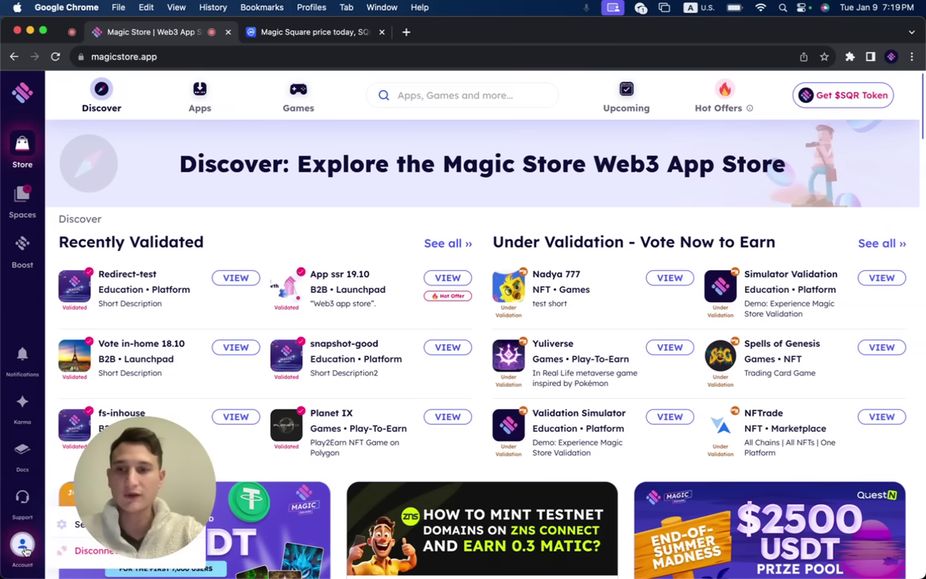
left_click(71, 525)
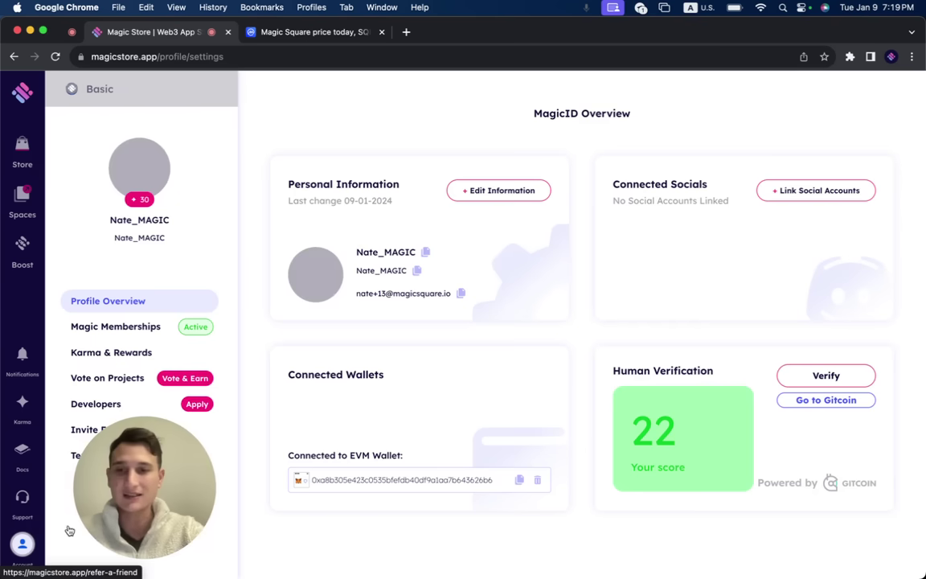
left_click_drag(127, 447, 64, 470)
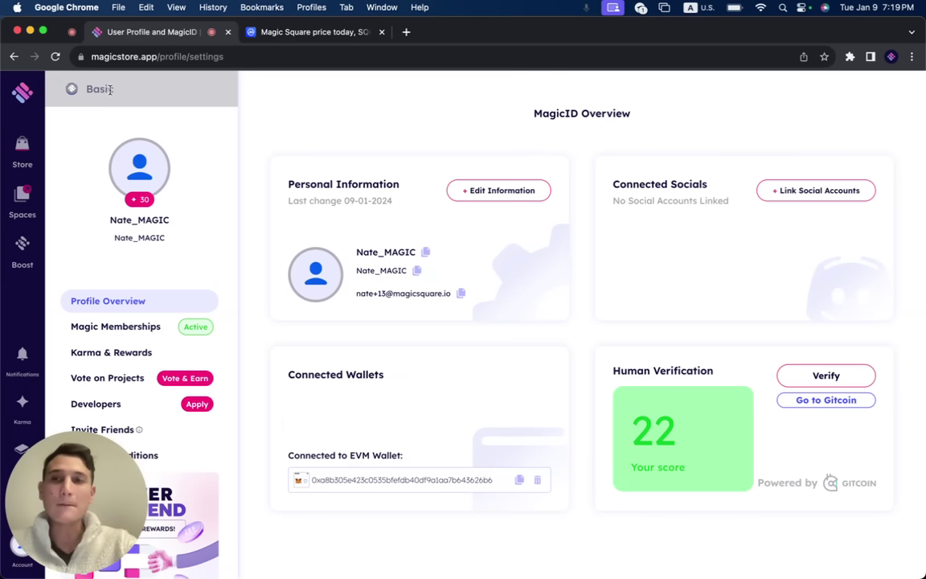
Open Magic Memberships, preview the Get Plus offer and dismiss it, leaving Basic tier with 1.000 SQR
left_click(111, 331)
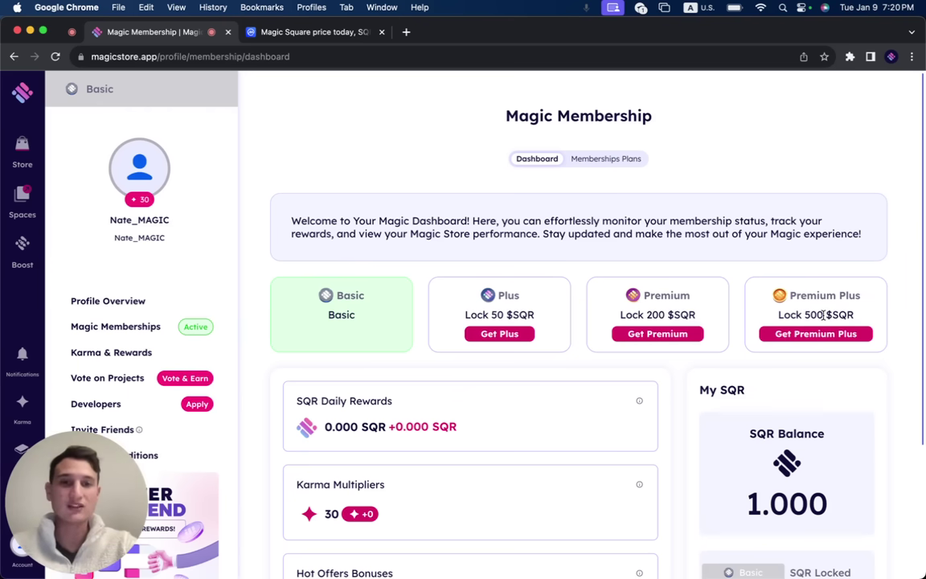
scroll(823, 314, "down", 1)
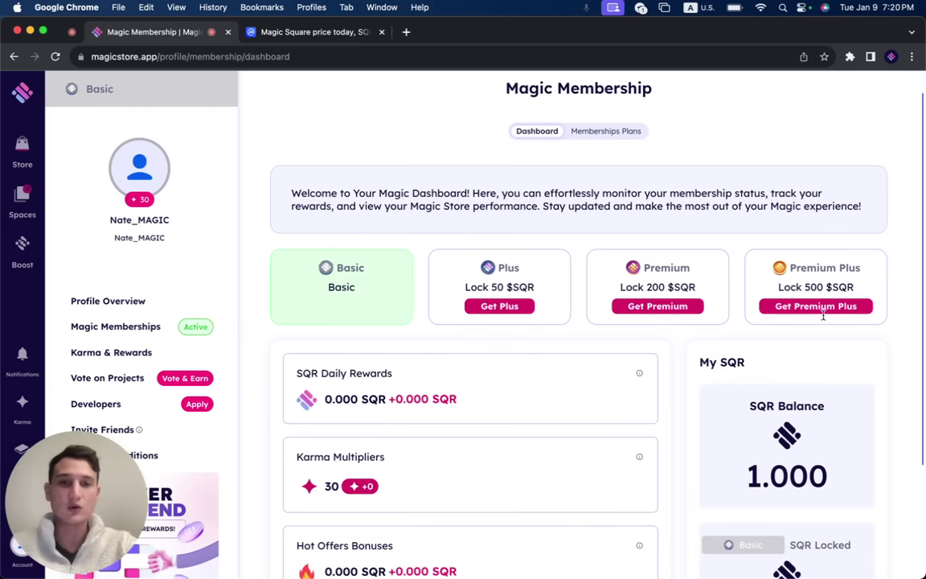
left_click(508, 306)
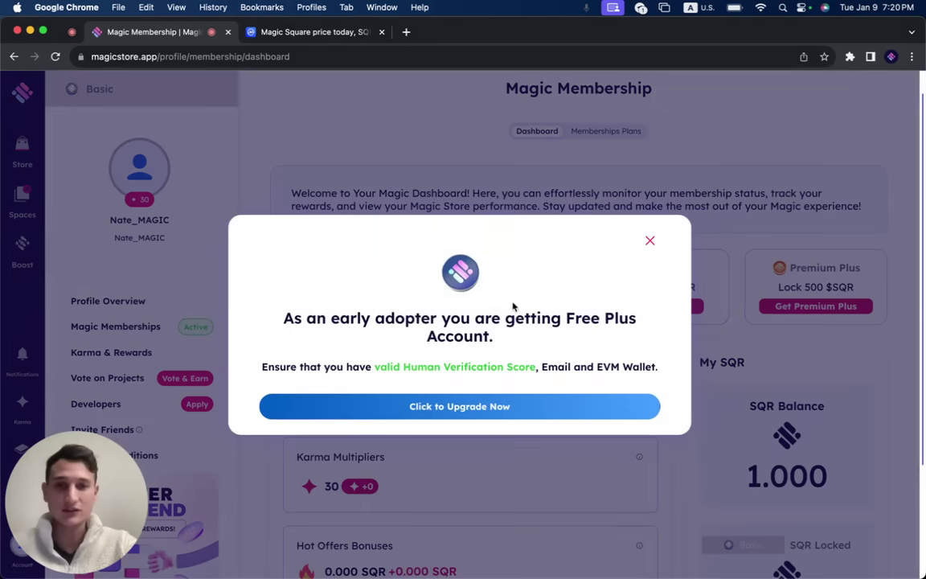
left_click(649, 241)
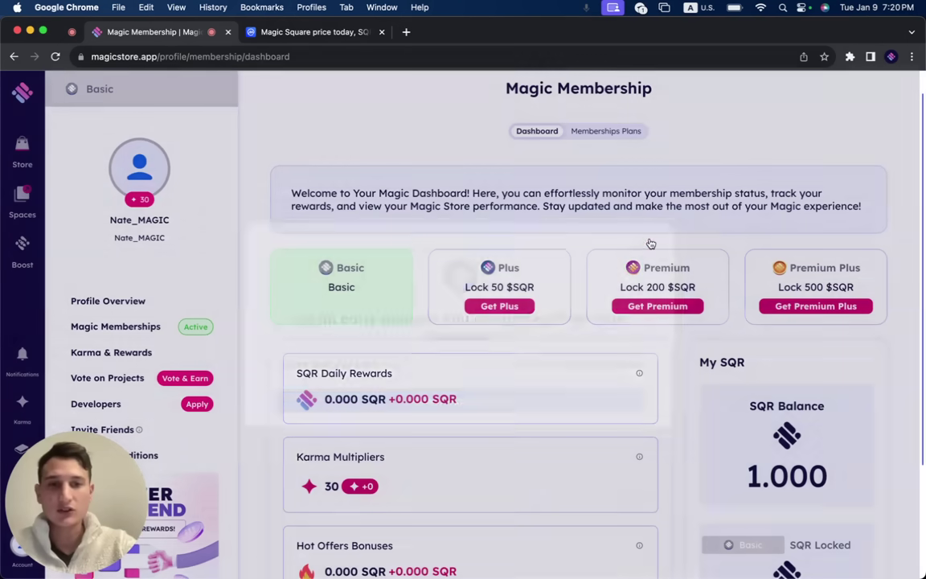
scroll(508, 374, "down", 1)
scroll(508, 374, "up", 1)
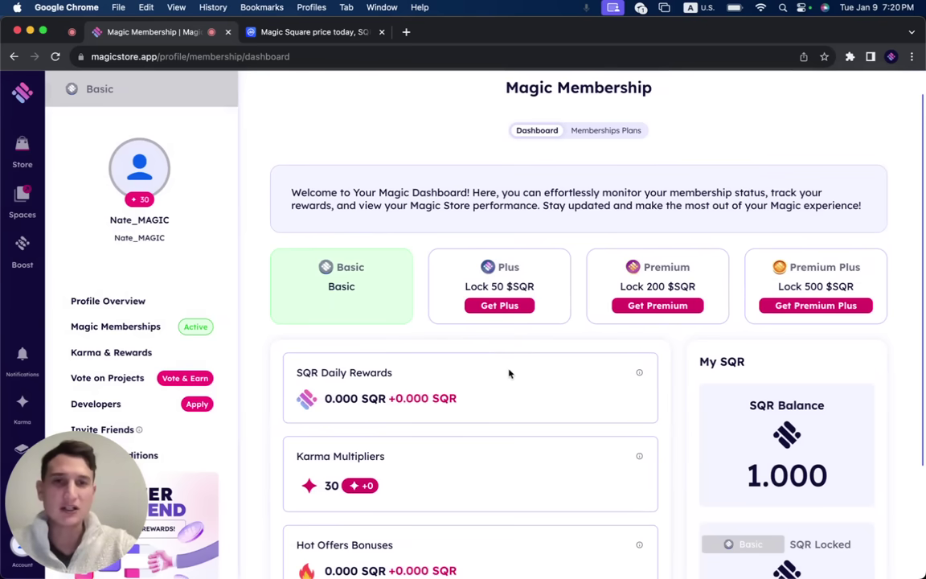
Review the Memberships Plans table: Basic, then Plus, Premium and Premium Plus locking 50, 200 and 500 SQR
left_click(599, 131)
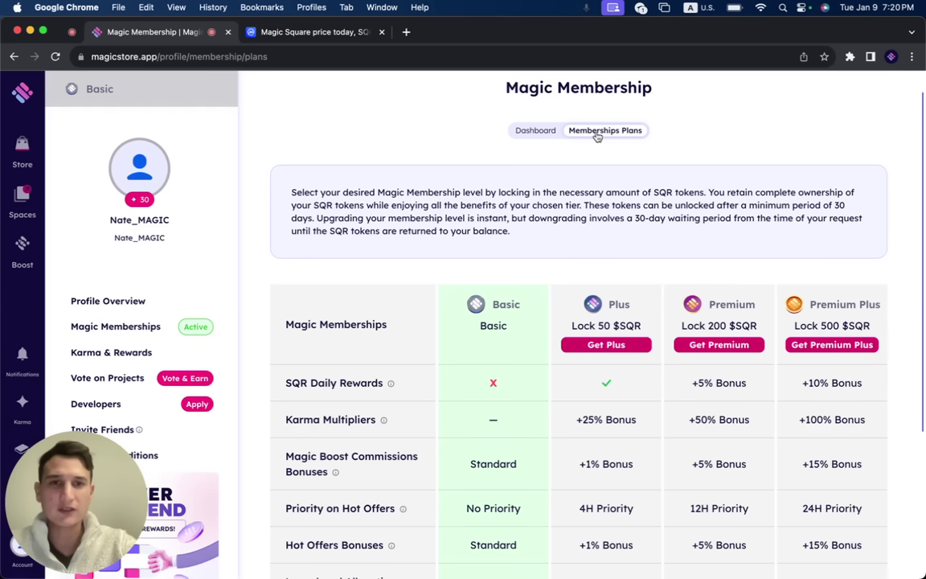
scroll(521, 209, "down", 2)
scroll(580, 239, "down", 1)
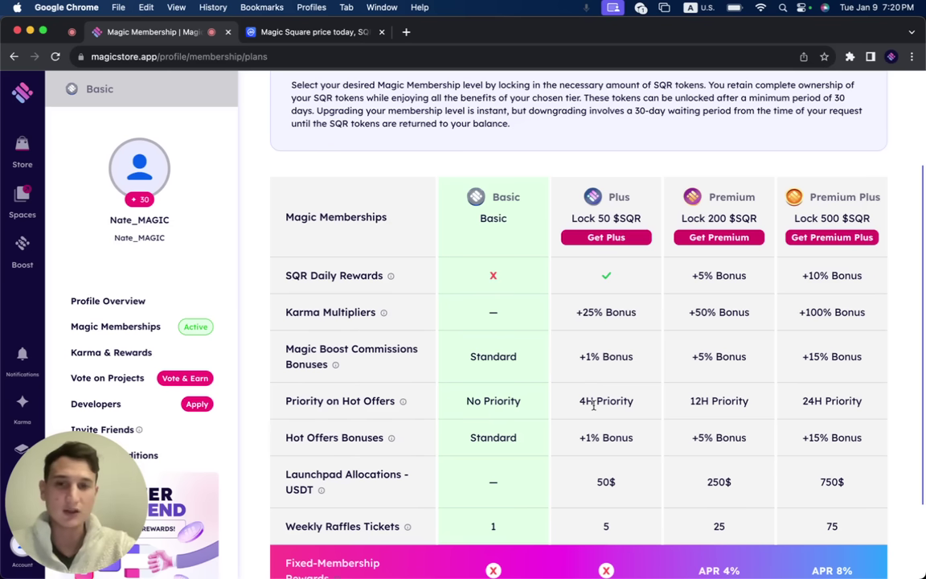
mouse_move(391, 438)
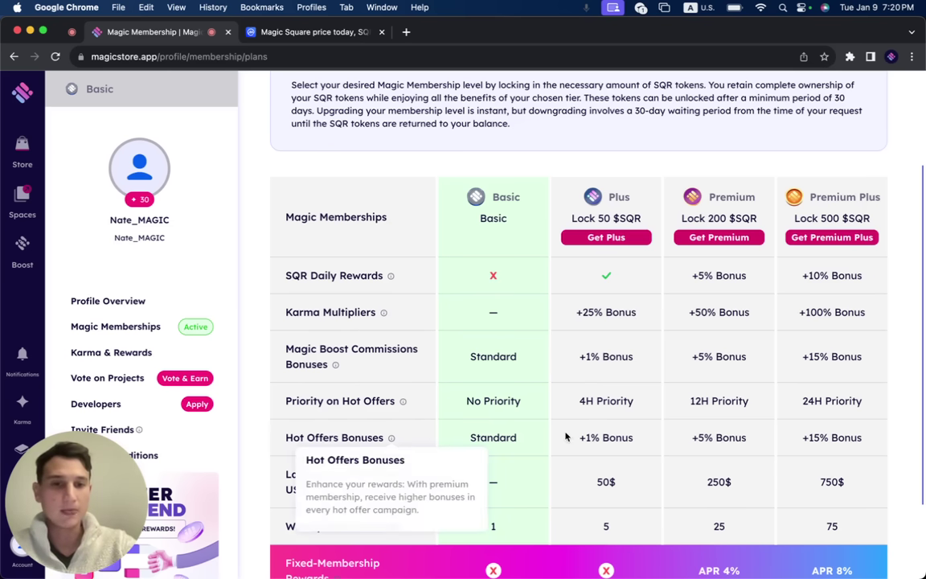
scroll(567, 439, "down", 1)
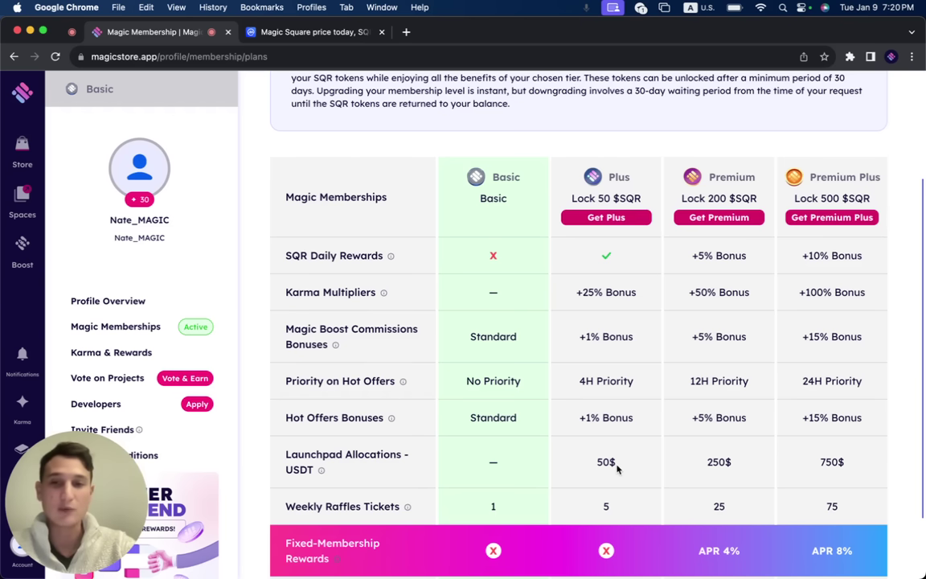
scroll(611, 469, "down", 1)
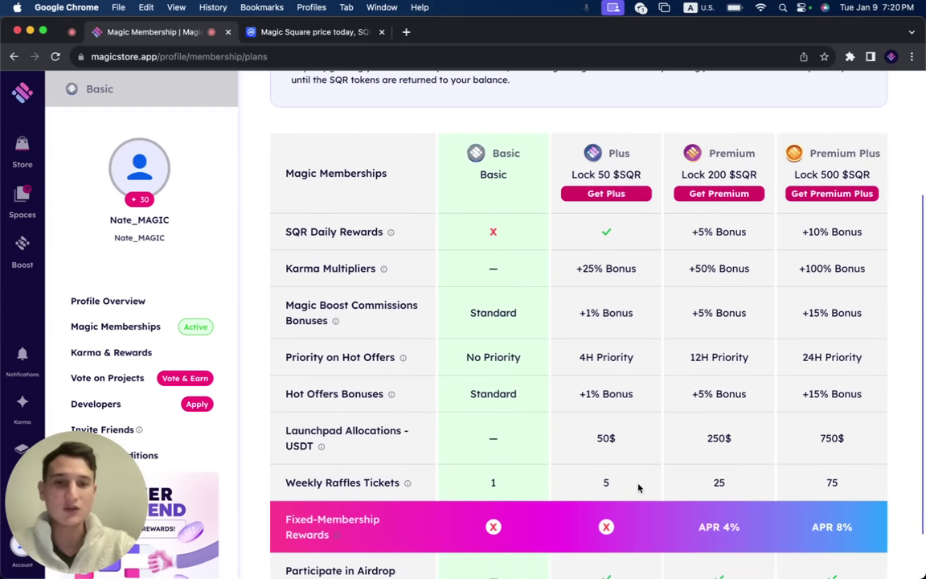
scroll(638, 487, "down", 2)
scroll(638, 487, "up", 5)
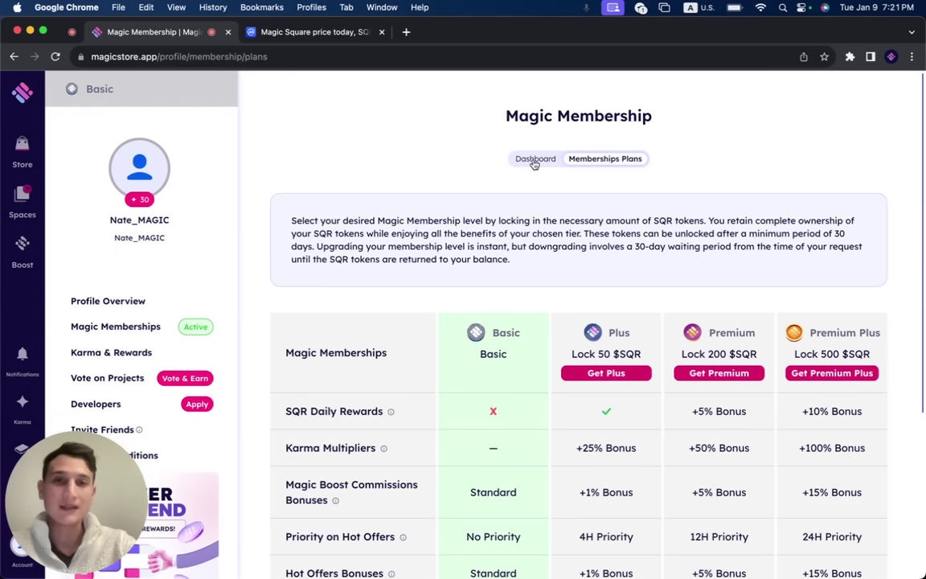
scroll(656, 356, "down", 2)
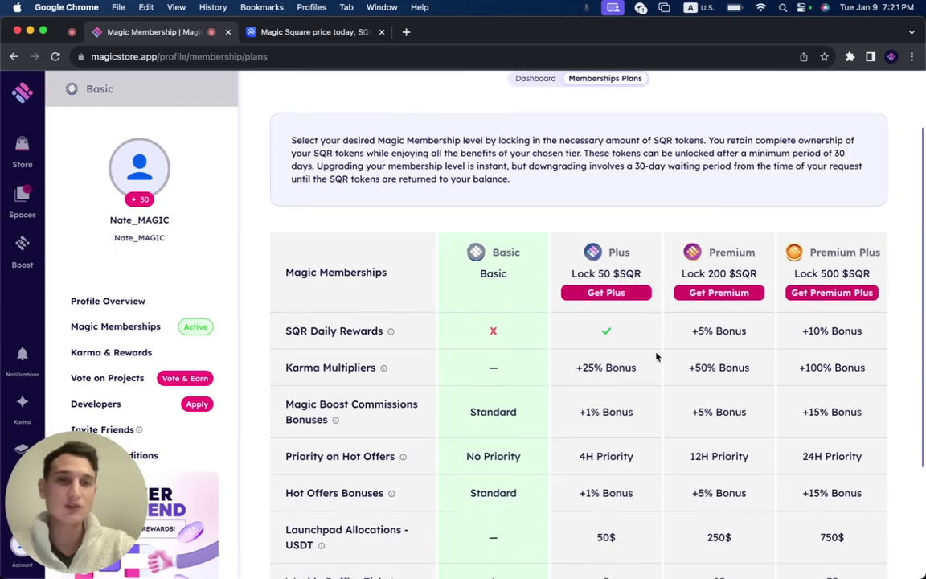
scroll(655, 356, "up", 2)
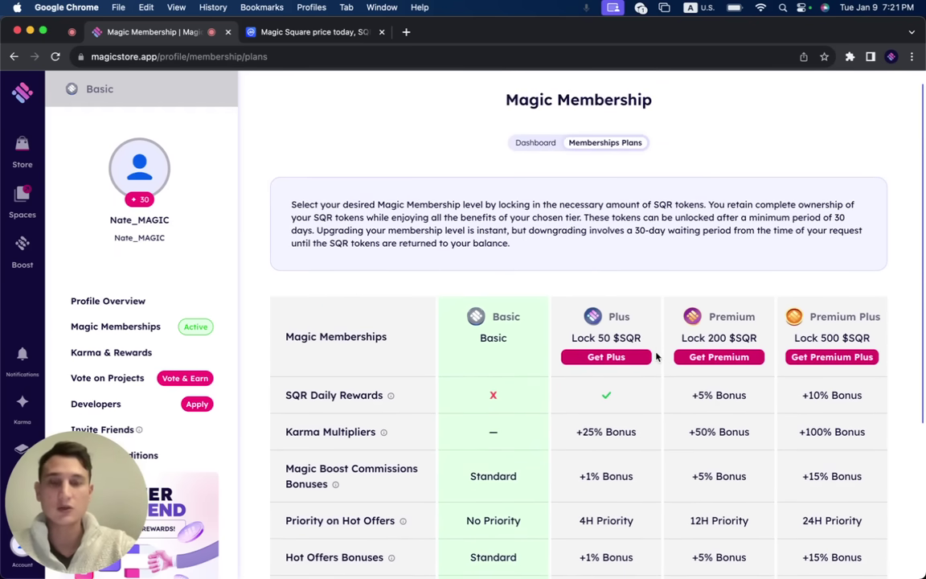
scroll(656, 356, "up", 1)
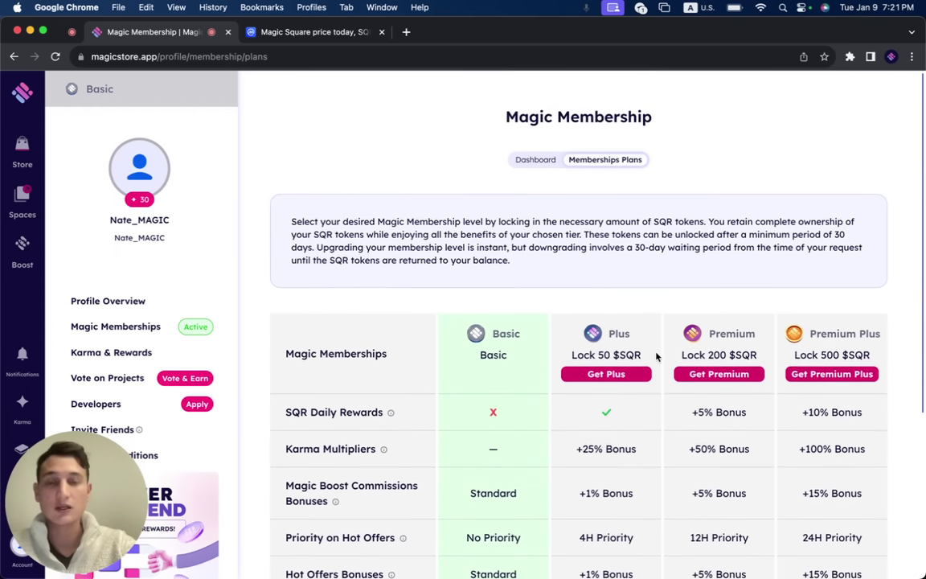
Go to Karma & Rewards and start the free Plus membership upgrade
left_click(535, 158)
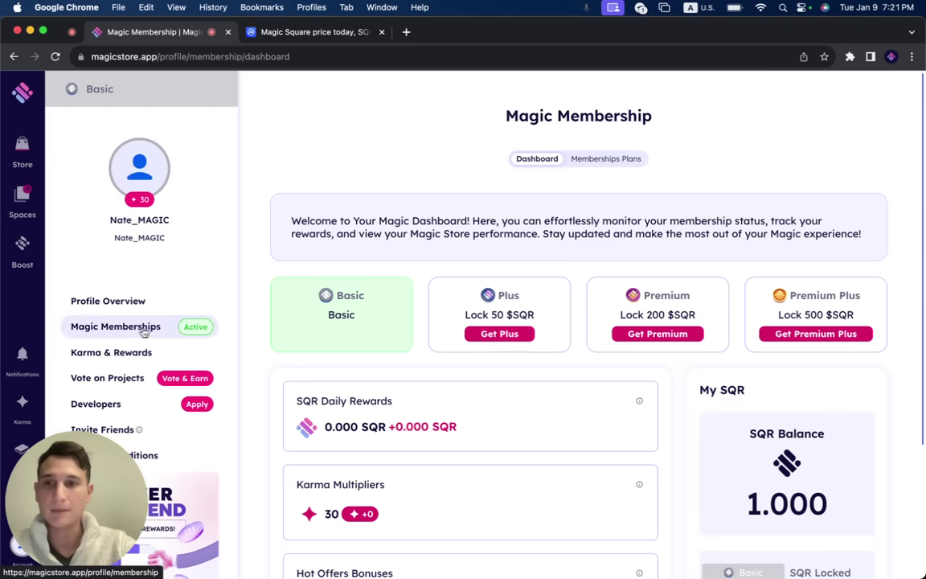
left_click(132, 358)
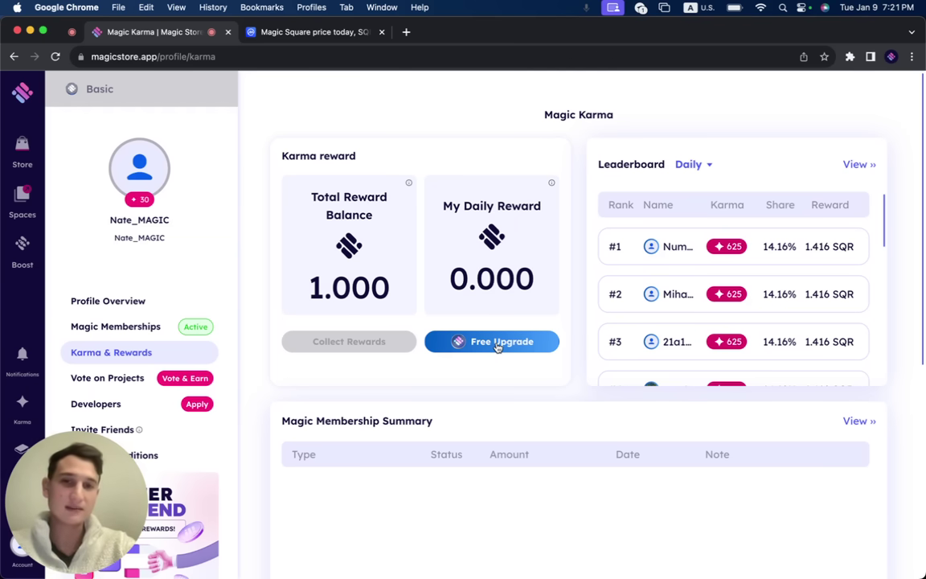
left_click(497, 342)
left_click(454, 408)
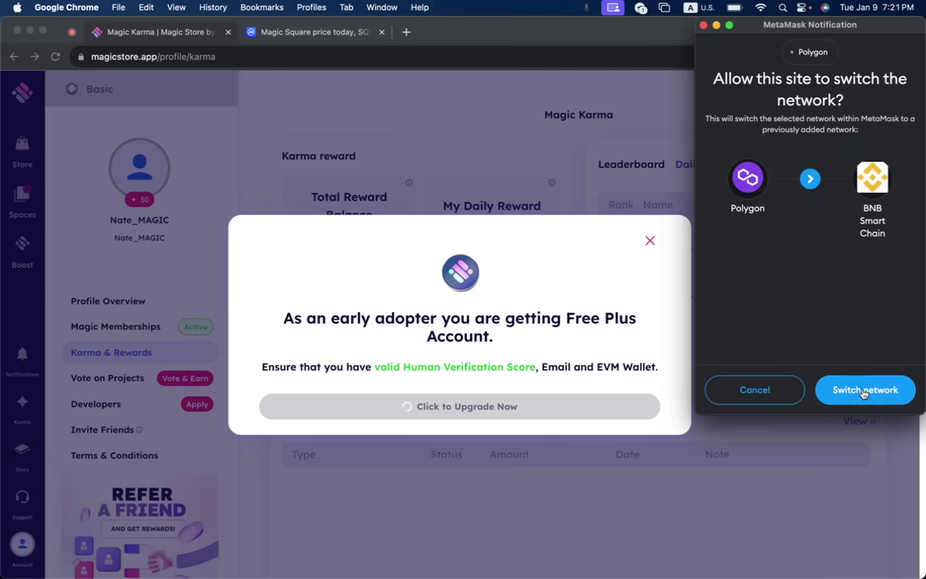
Approve the BNB Smart Chain switch and sign-in in MetaMask, then acknowledge the Plus upgrade
left_click(864, 392)
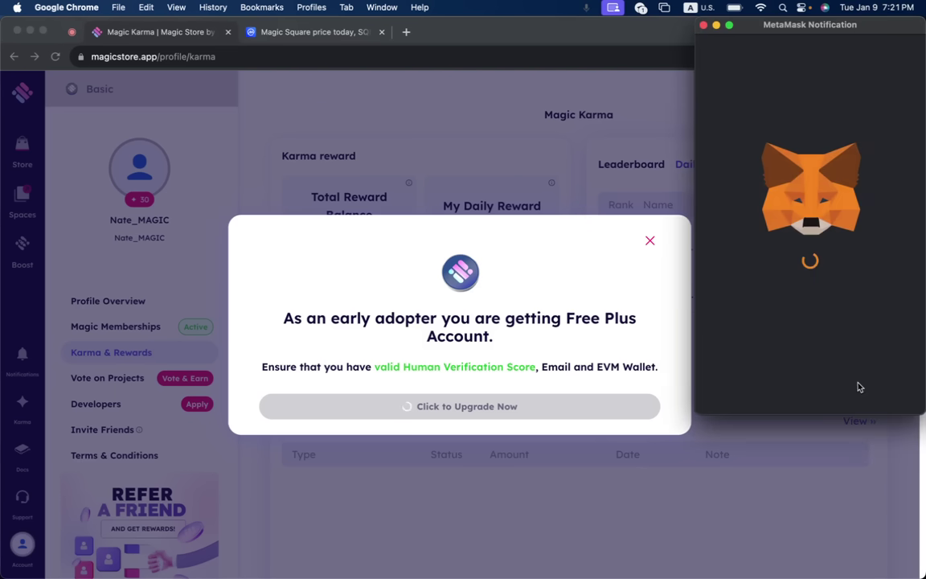
scroll(858, 387, "down", 5)
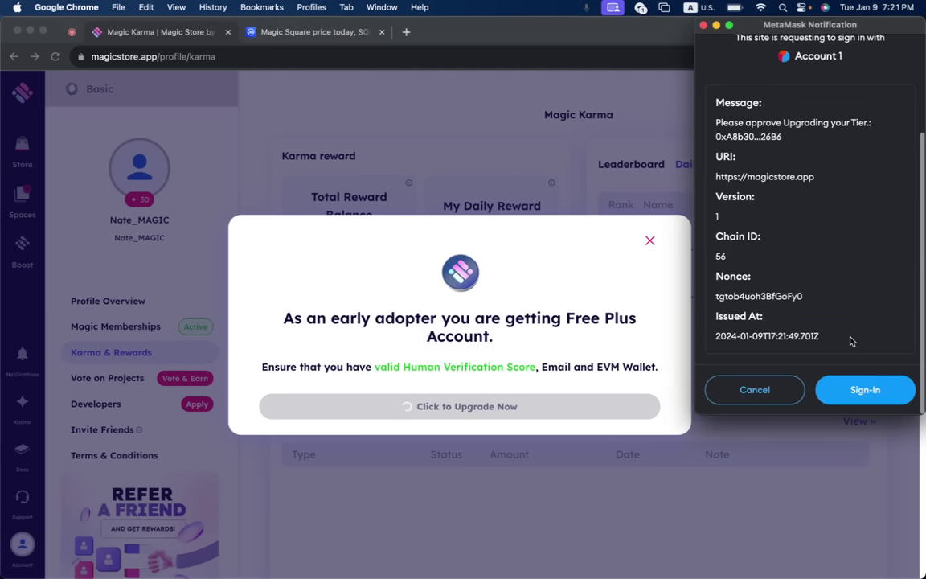
left_click(858, 389)
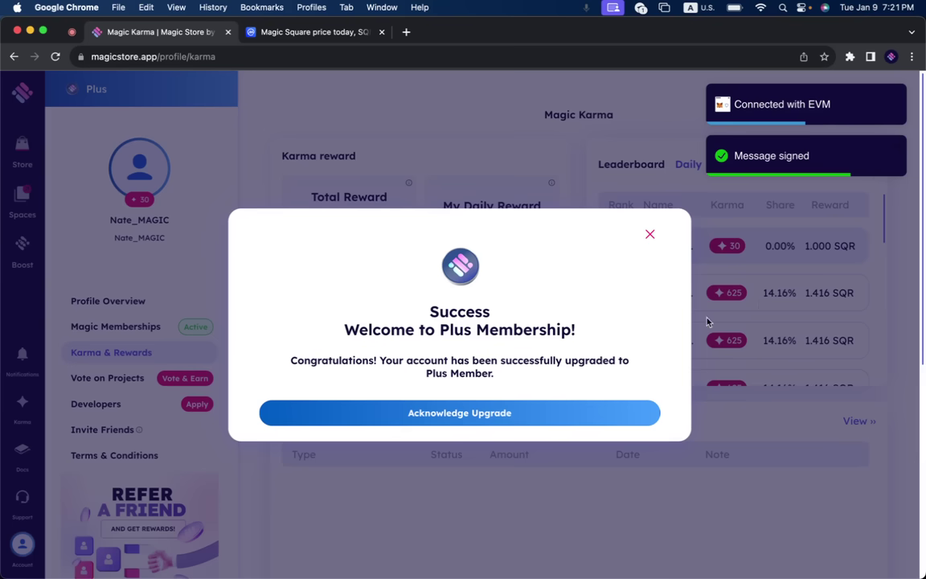
left_click(463, 413)
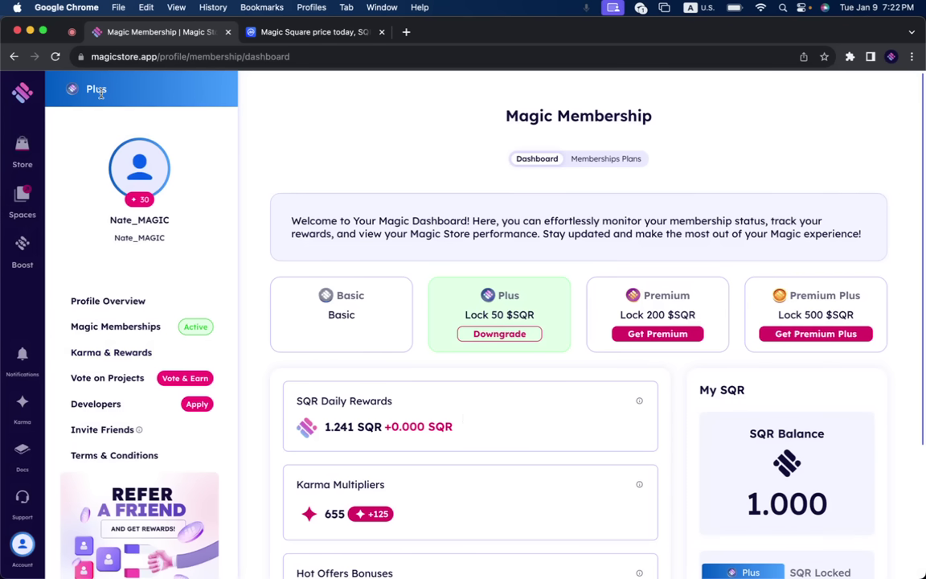
scroll(424, 430, "down", 3)
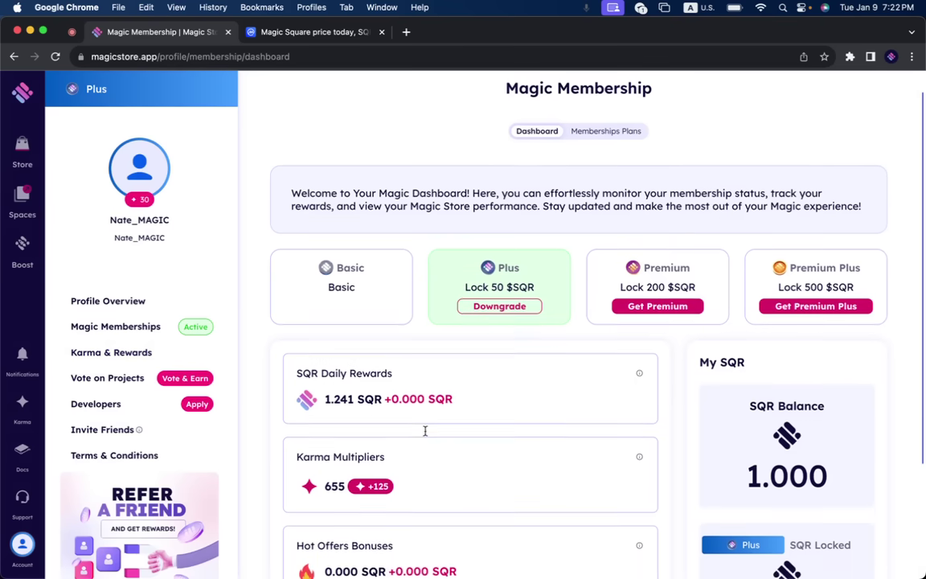
scroll(425, 430, "down", 2)
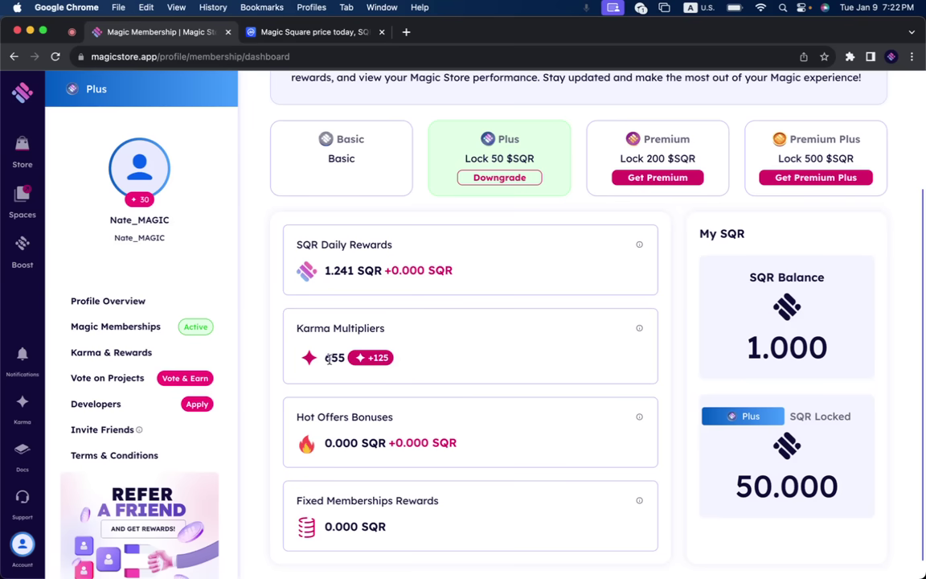
scroll(426, 372, "down", 1)
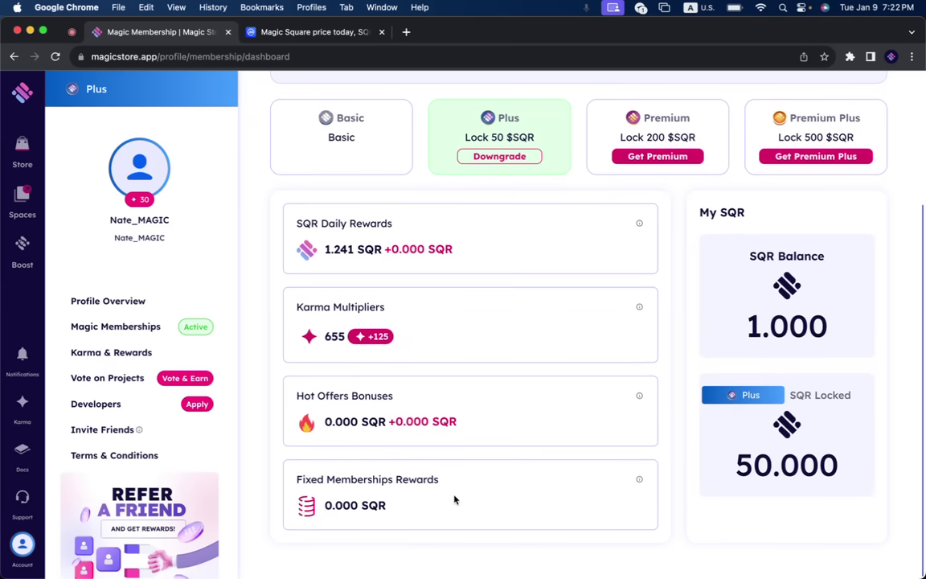
scroll(455, 381, "up", 2)
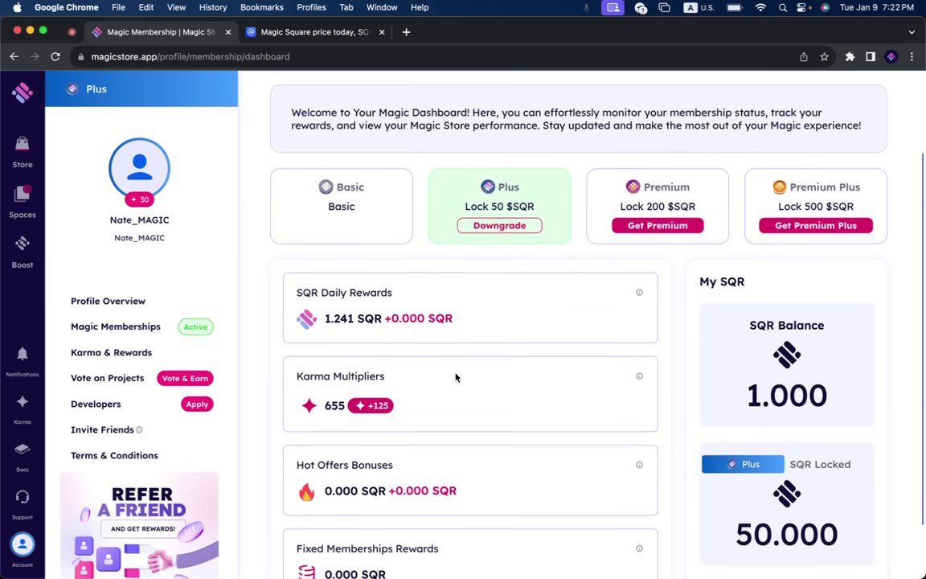
scroll(456, 377, "down", 2)
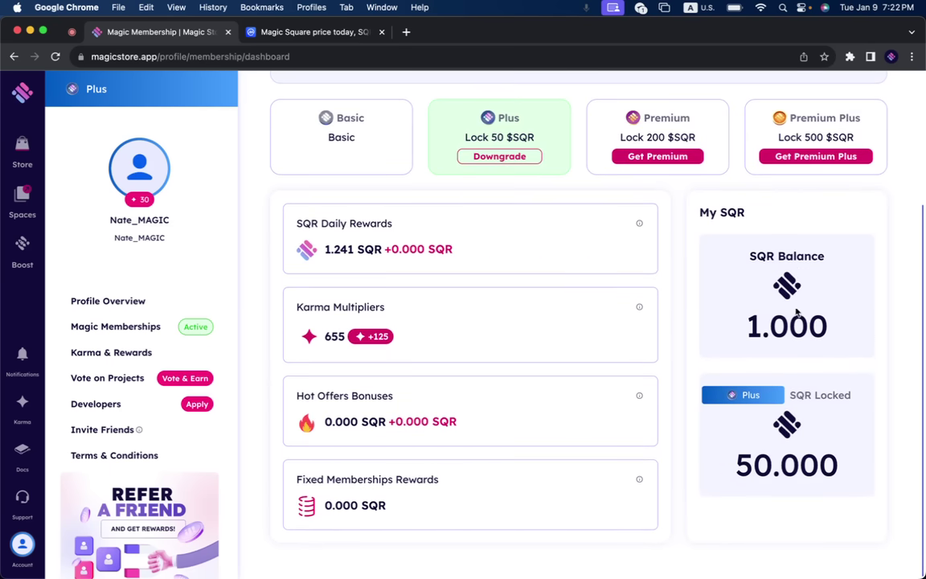
On the Karma & Rewards page, start collecting rewards to get the 1 SQR claim confirmation
left_click(119, 358)
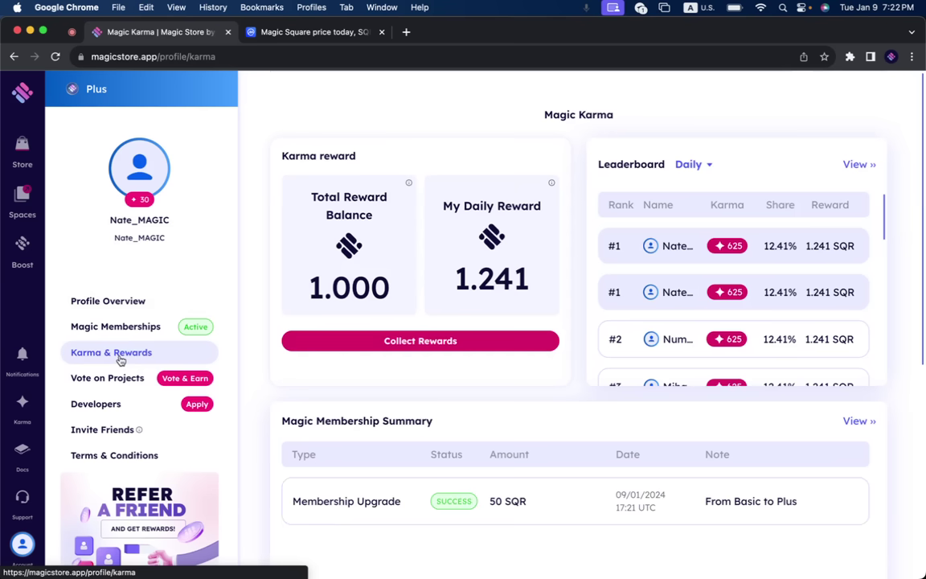
left_click(422, 342)
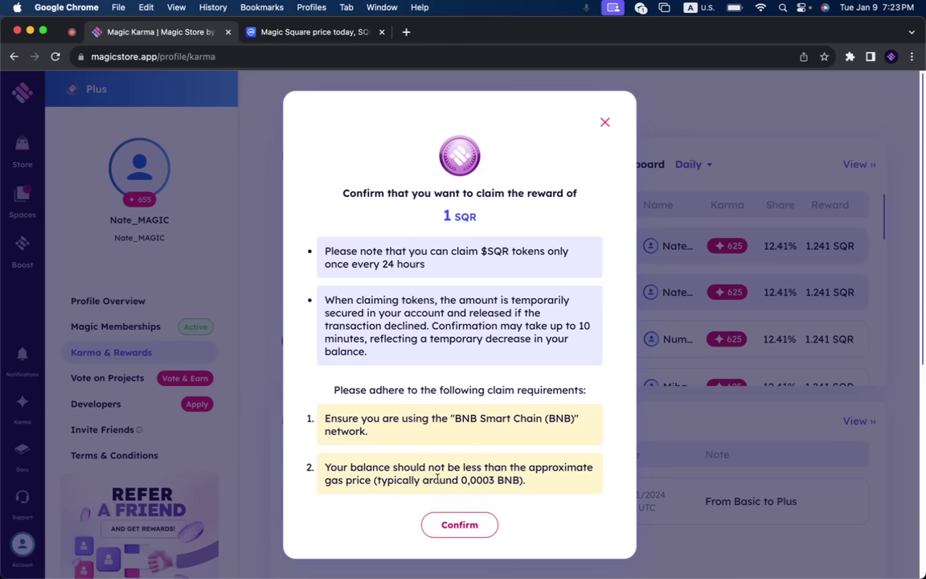
Confirm the 1 SQR claim, sign in, and approve the claim transaction in MetaMask
left_click(455, 525)
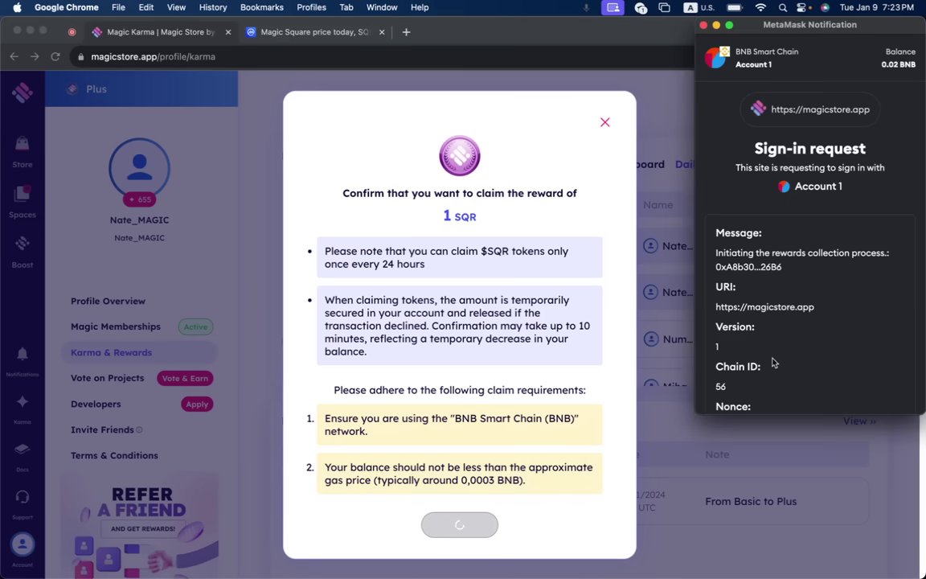
scroll(772, 363, "down", 3)
left_click(836, 388)
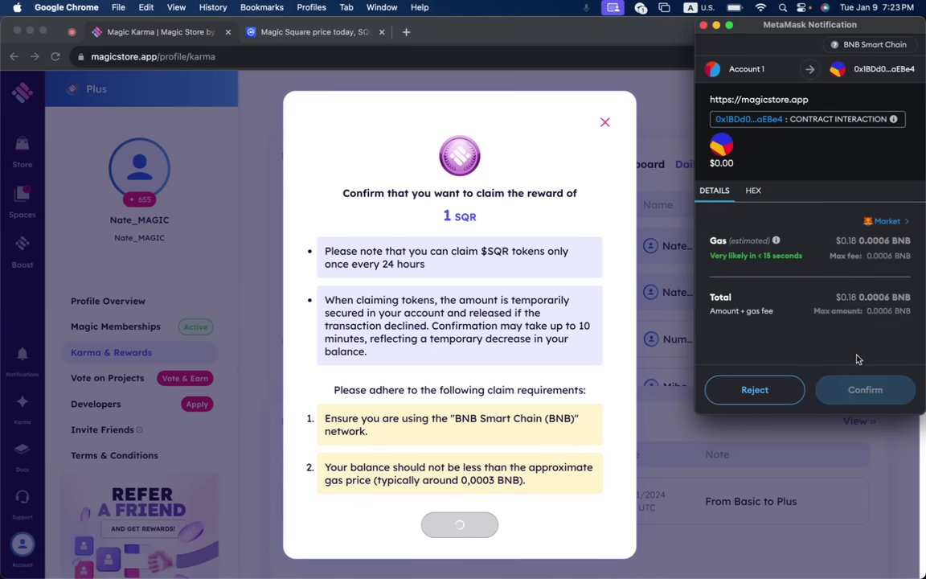
left_click(862, 391)
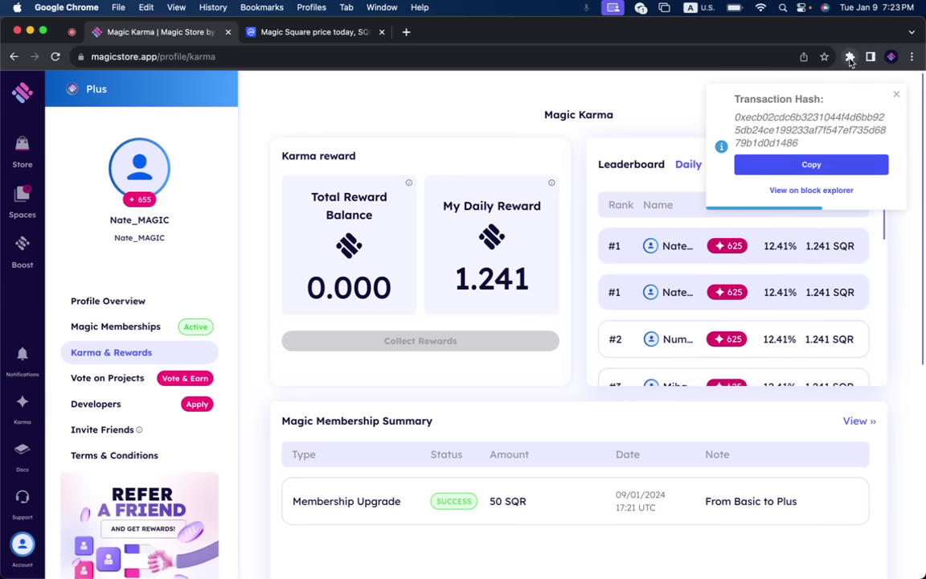
Dismiss the transaction hash notification and open MetaMask from the extensions menu
left_click(895, 94)
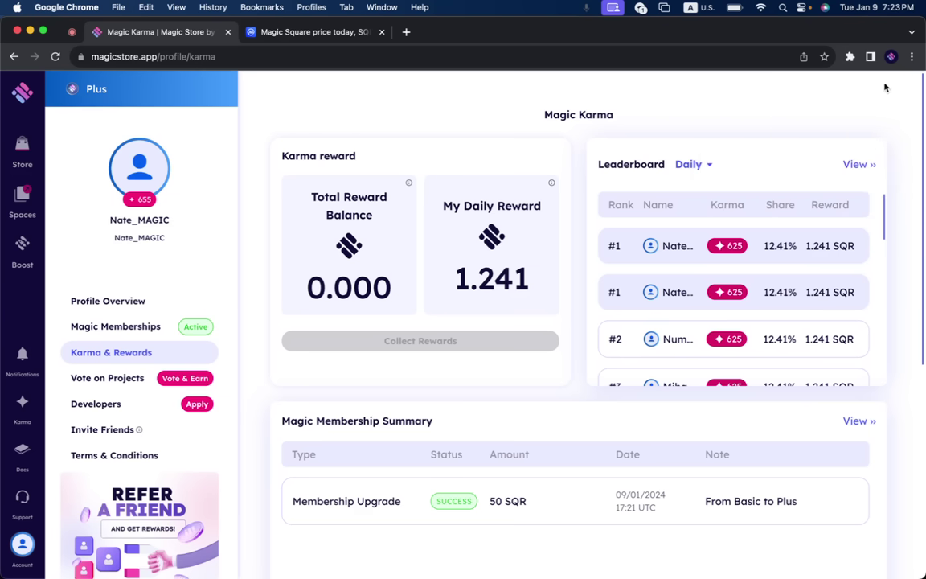
left_click(849, 57)
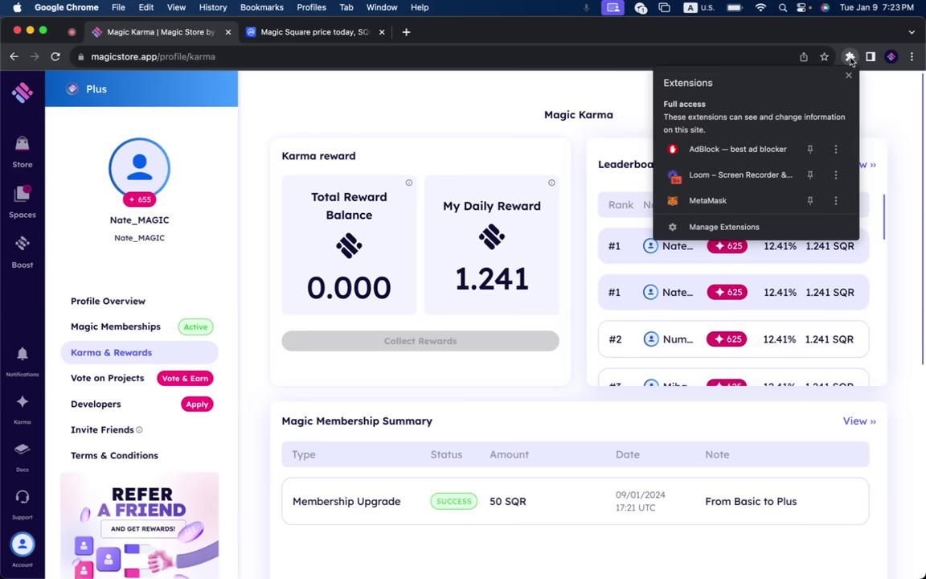
left_click(745, 202)
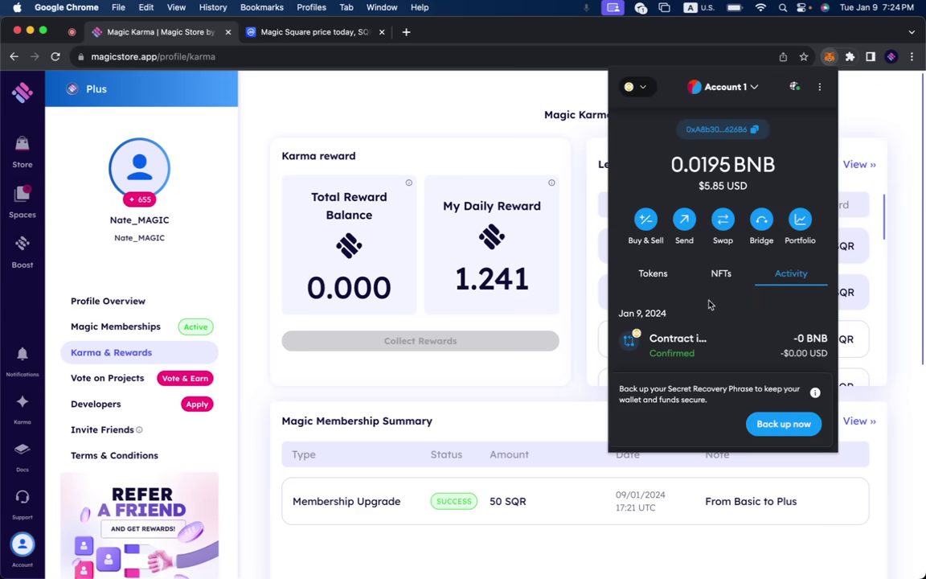
Check the token balances show 1 SQR and 0.0195 BNB, then start importing a custom token
left_click(654, 274)
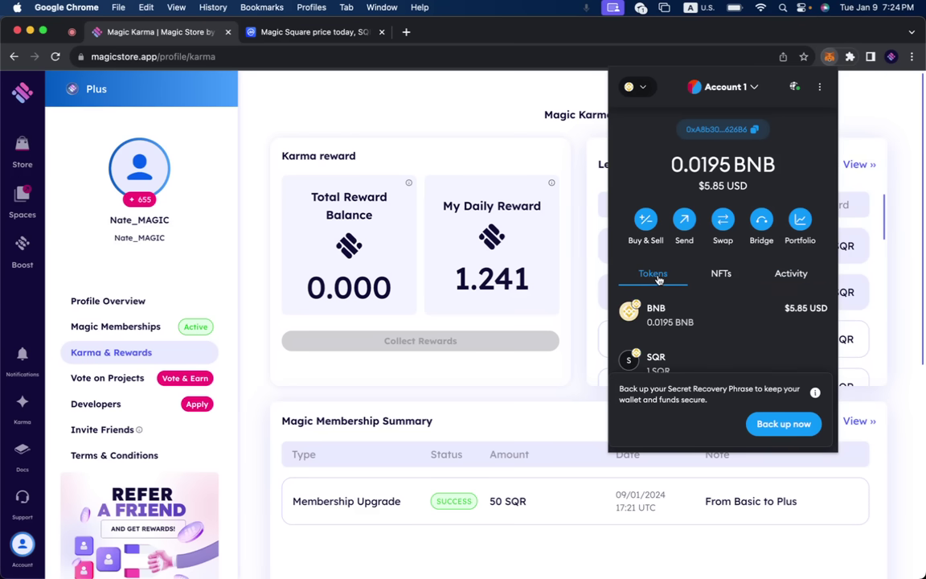
scroll(659, 329, "down", 1)
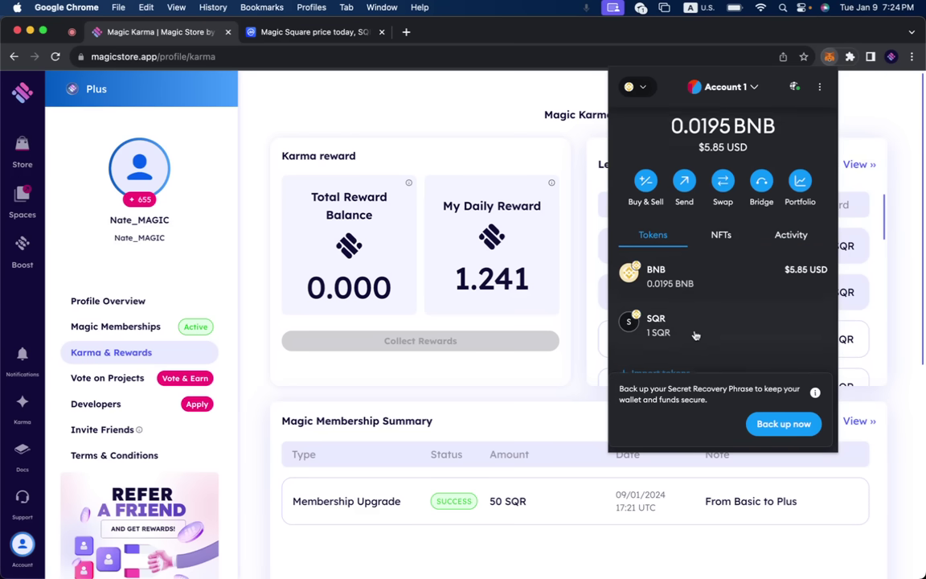
scroll(692, 329, "down", 1)
scroll(695, 325, "up", 1)
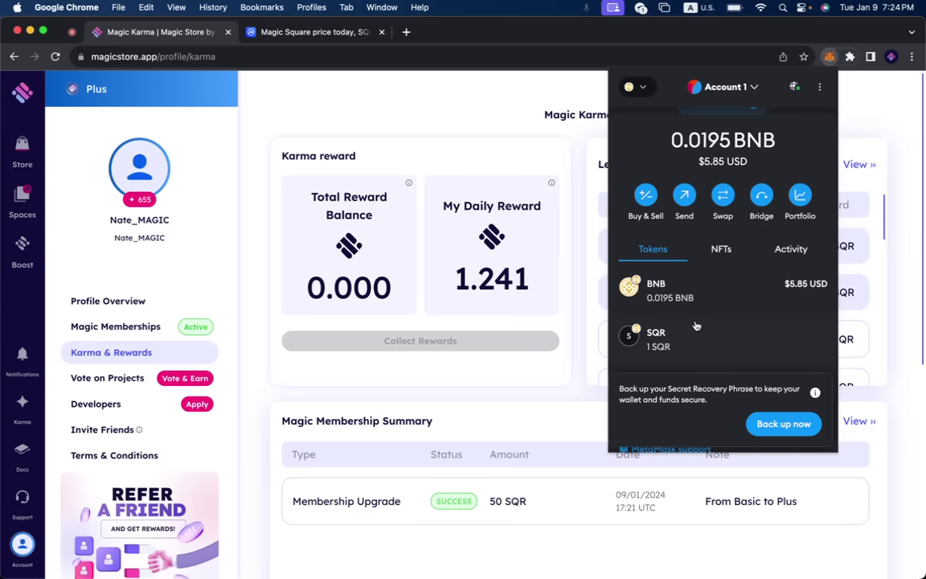
scroll(696, 326, "down", 1)
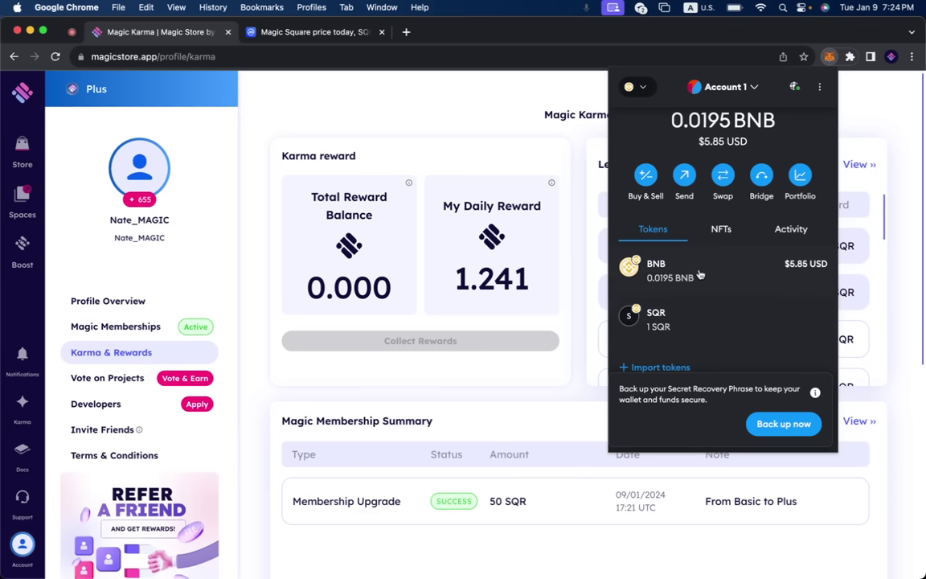
scroll(629, 247, "up", 1)
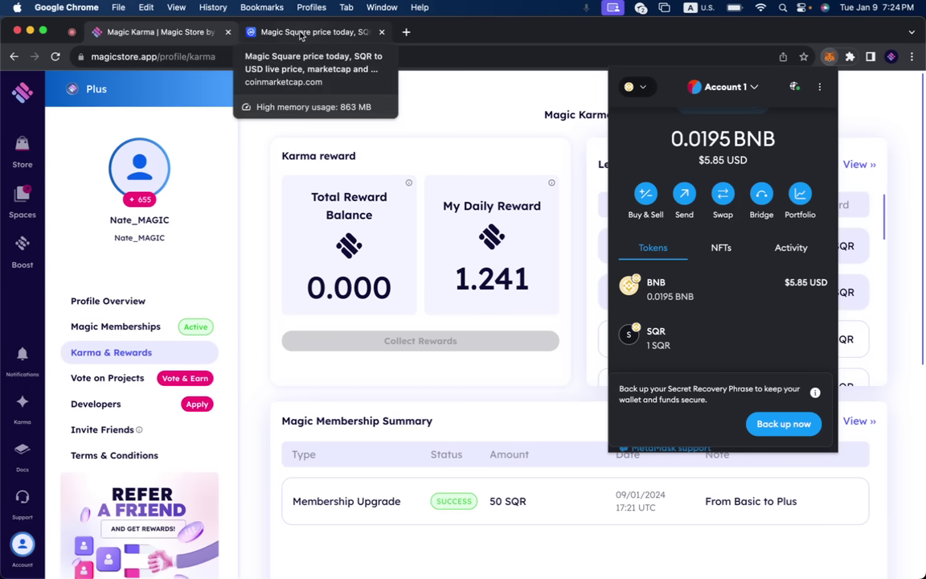
scroll(698, 296, "down", 1)
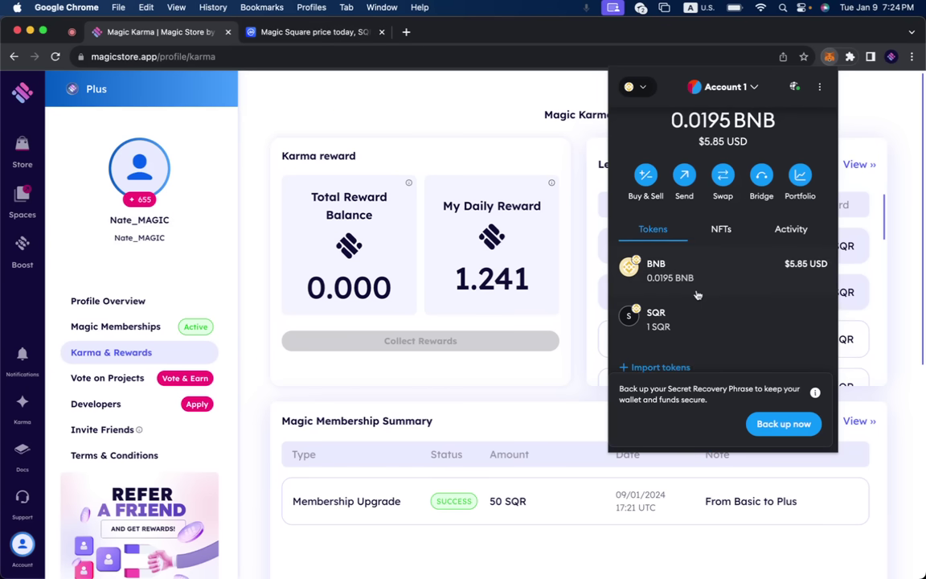
left_click(660, 367)
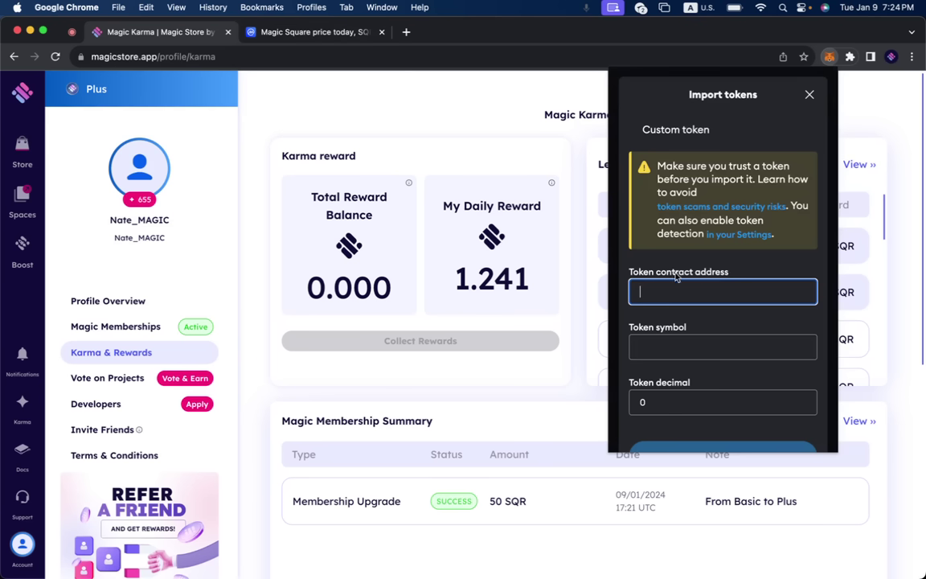
Copy the SQR BNB Smart Chain (BEP20) contract address from CoinMarketCap's Magic Square page
left_click(303, 33)
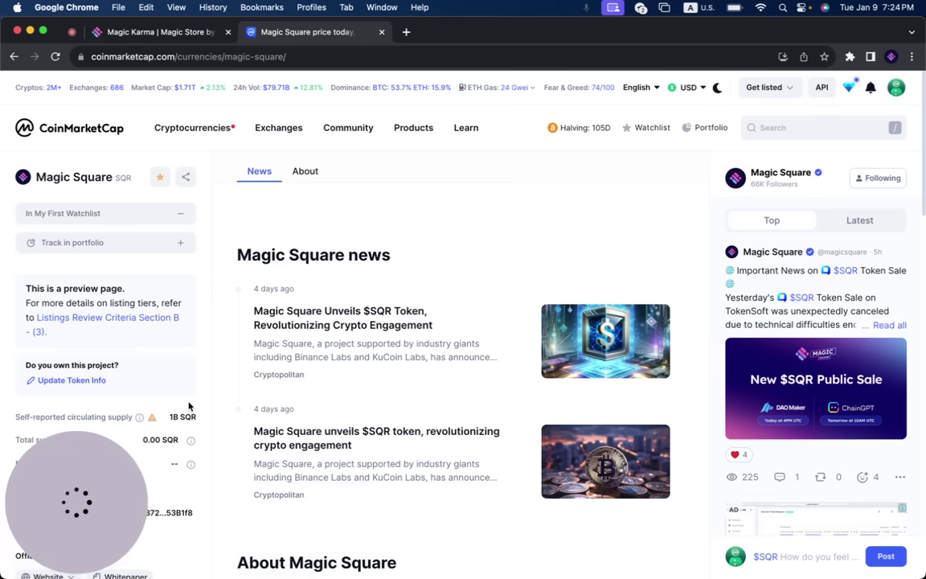
scroll(189, 406, "down", 3)
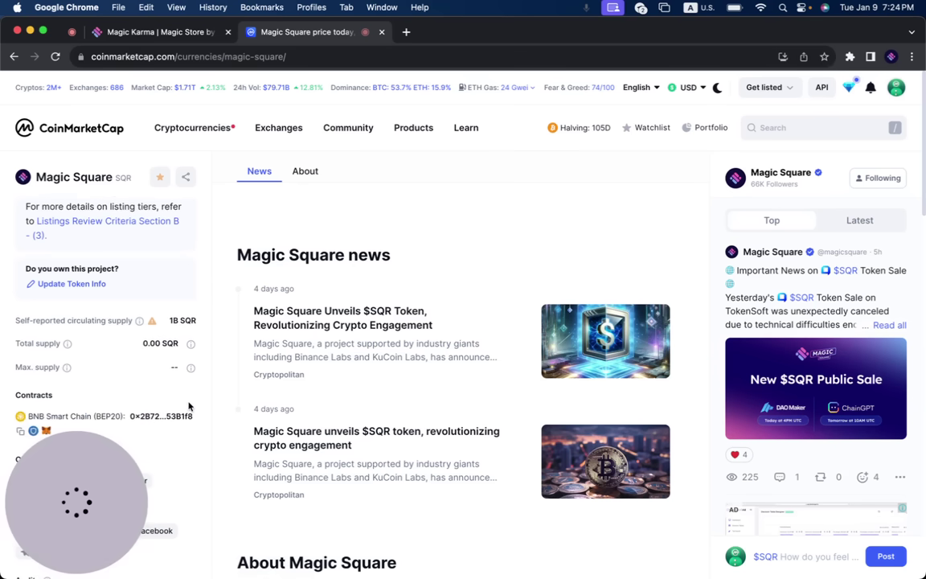
scroll(189, 406, "down", 1)
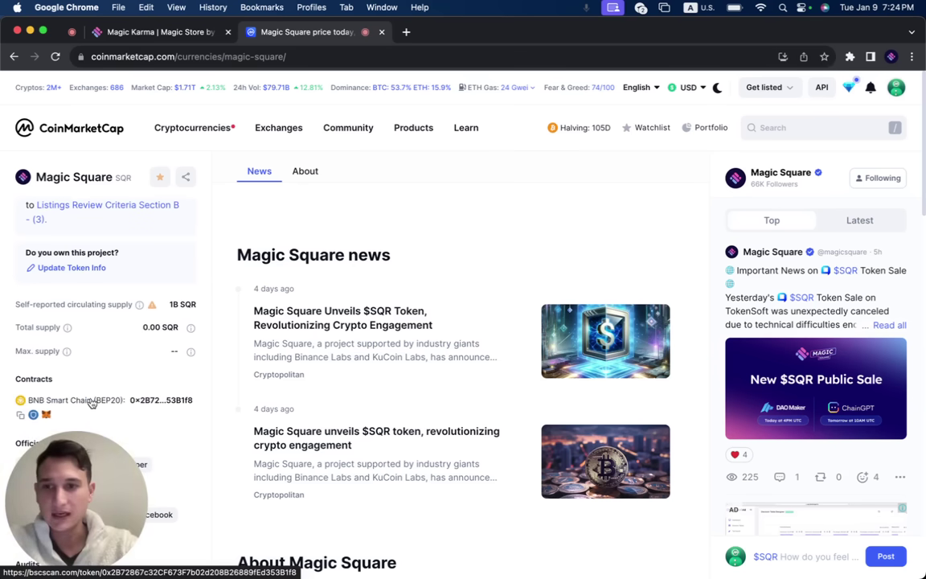
left_click(21, 417)
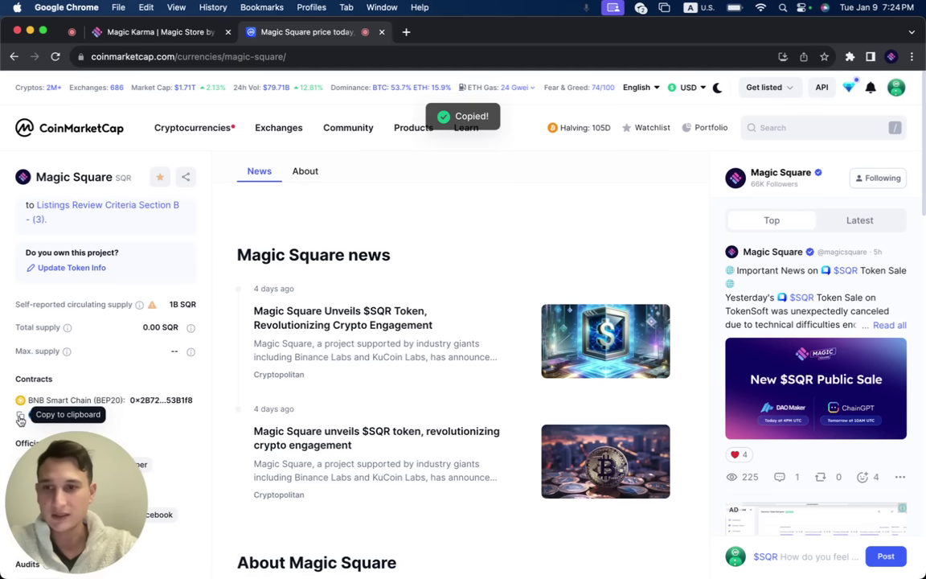
scroll(105, 337, "up", 4)
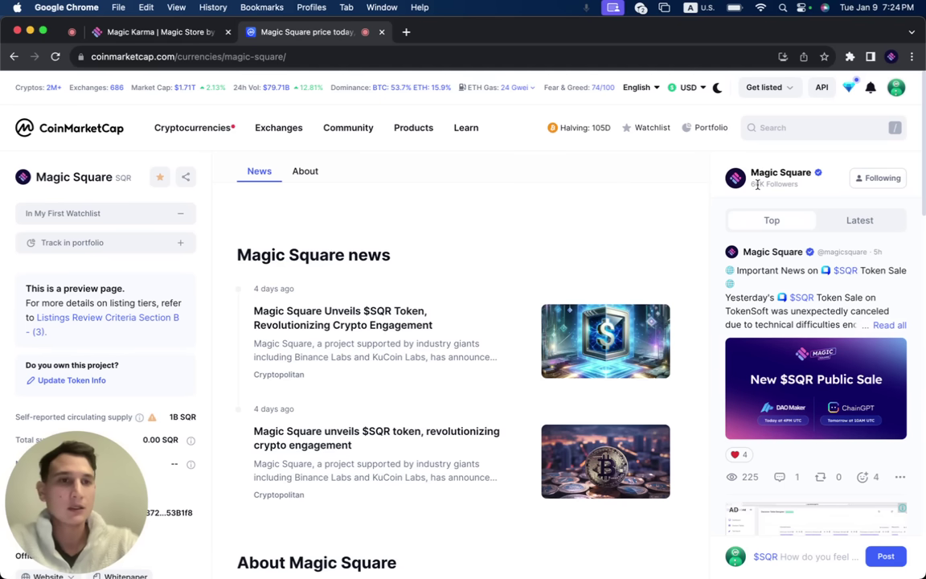
scroll(182, 444, "down", 2)
scroll(182, 444, "down", 2)
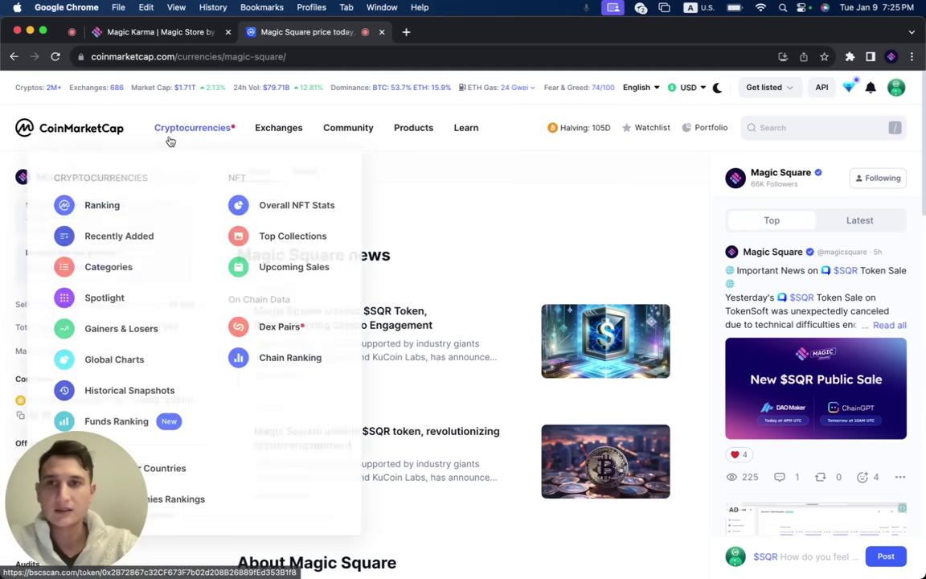
Paste the SQR contract into MetaMask's Import tokens form, see it's already added, and close the form
left_click(850, 57)
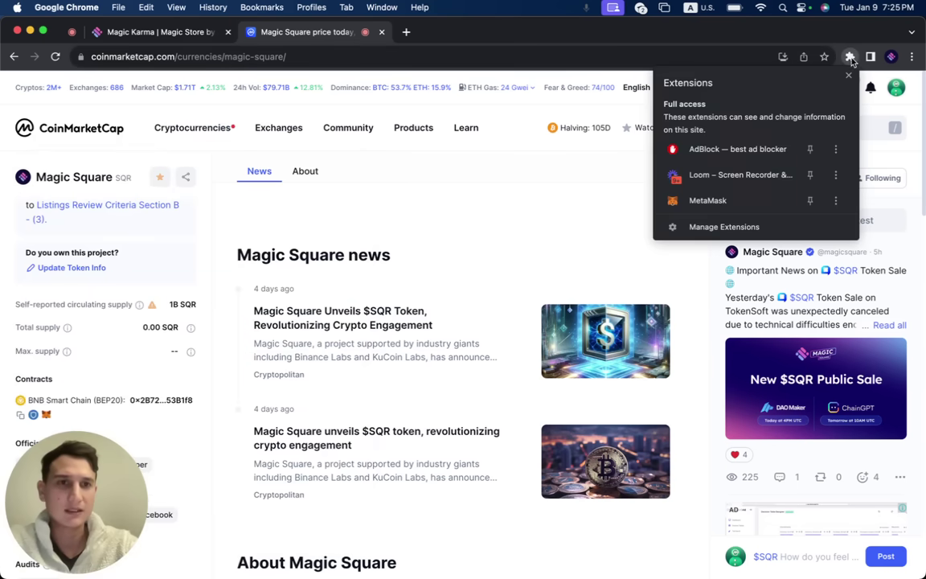
left_click(721, 201)
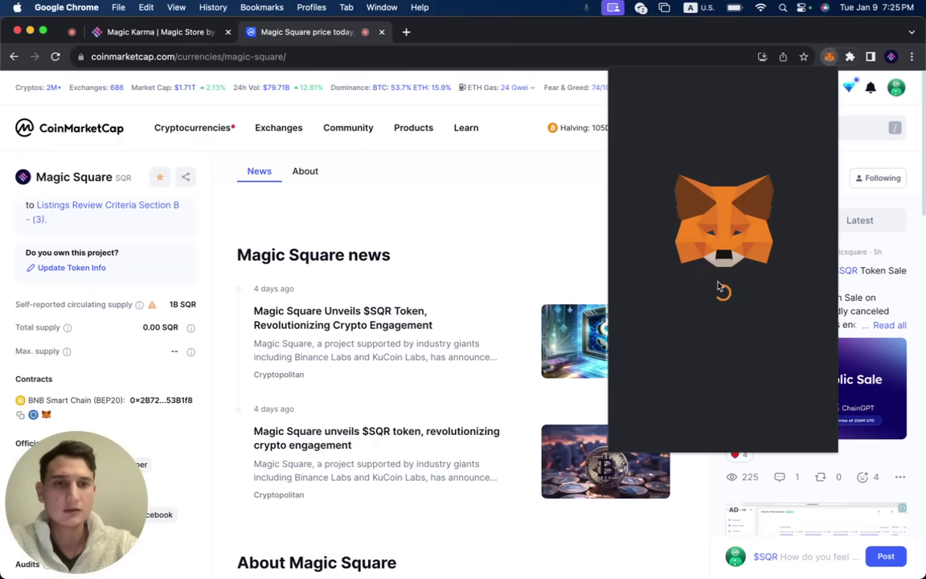
scroll(657, 233, "down", 2)
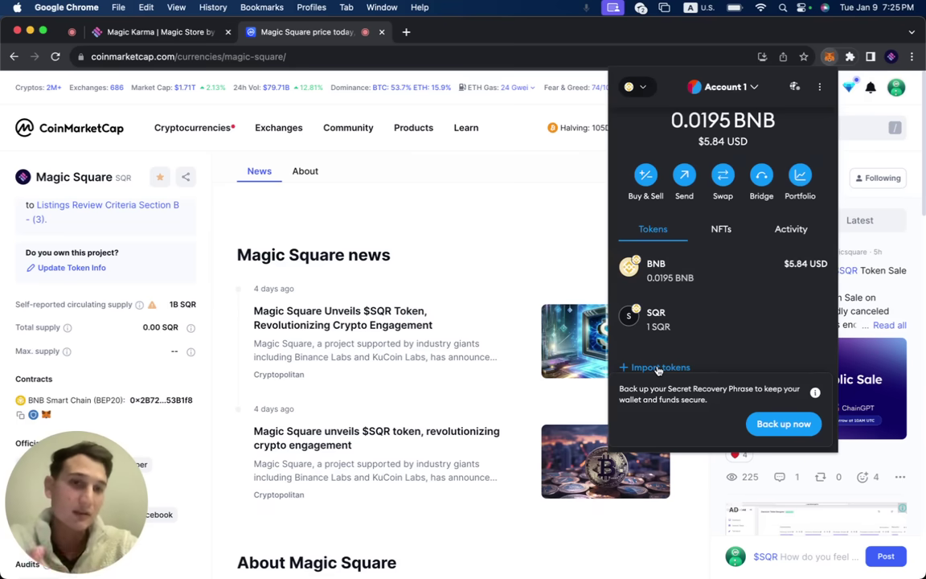
left_click(658, 367)
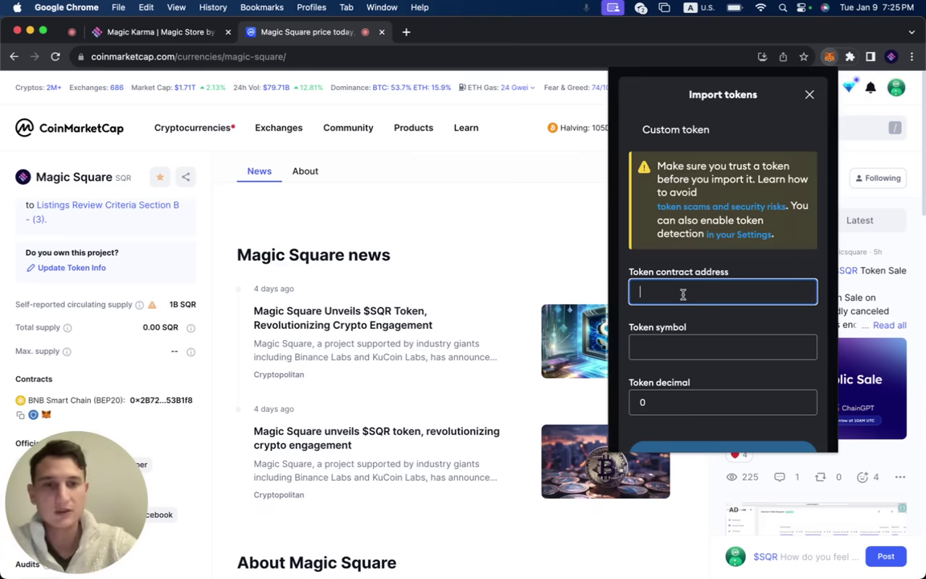
key("super+v")
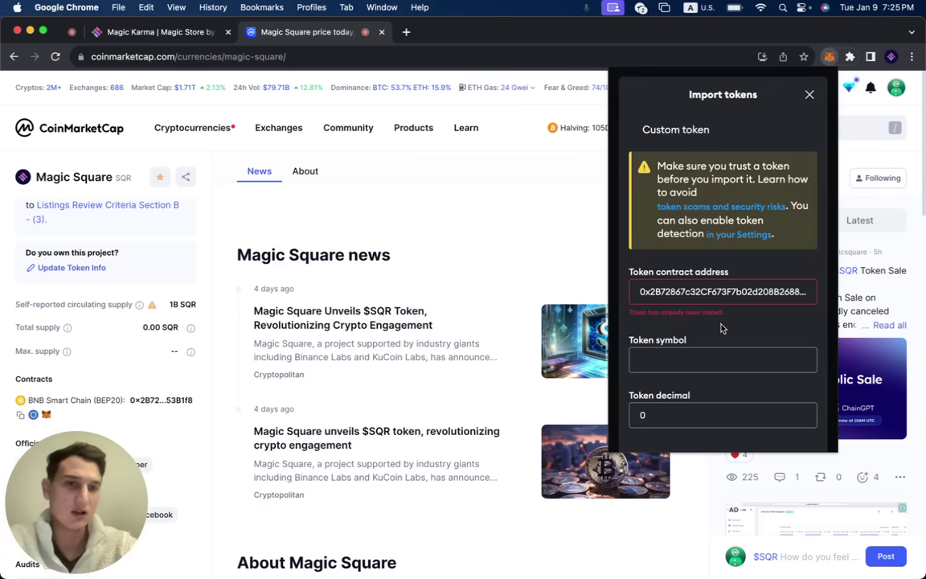
scroll(773, 279, "down", 3)
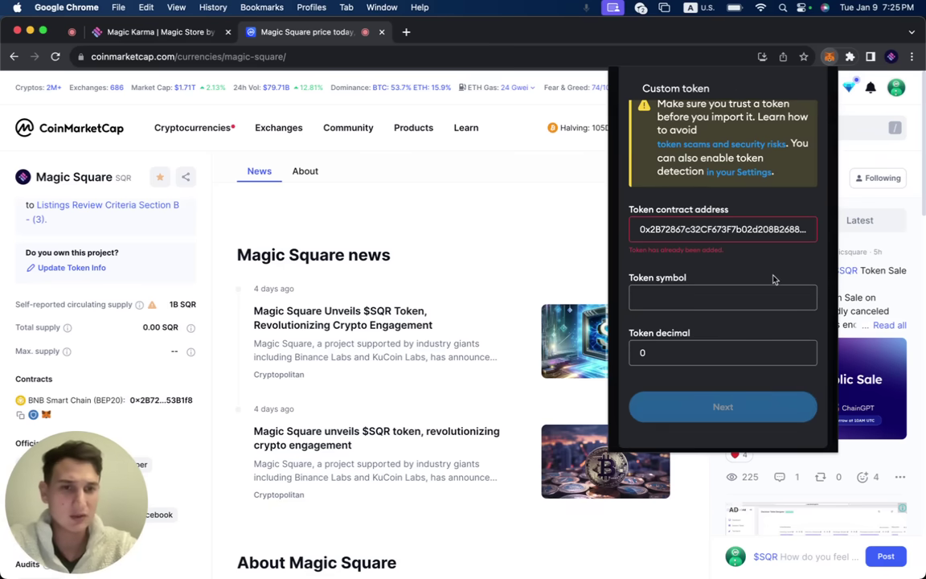
scroll(764, 257, "up", 3)
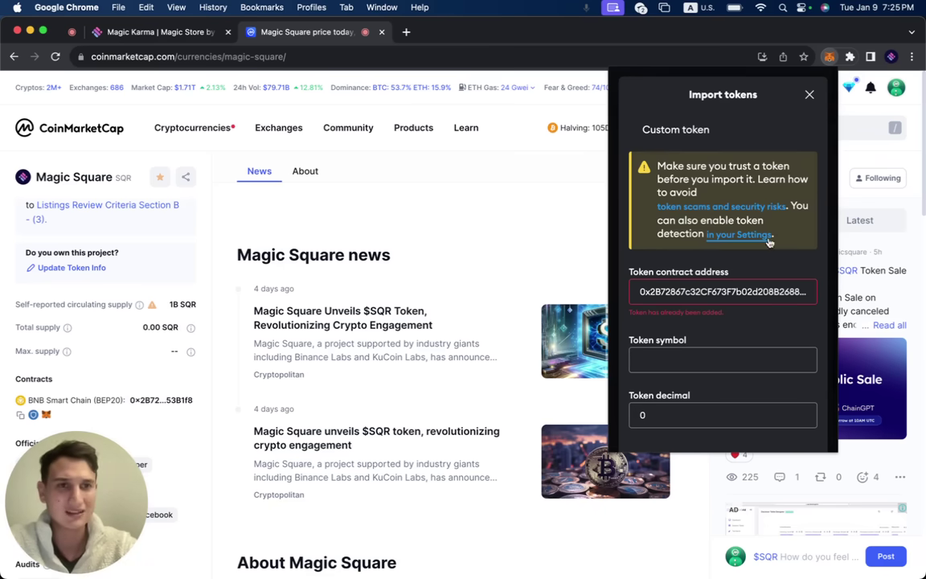
left_click(810, 96)
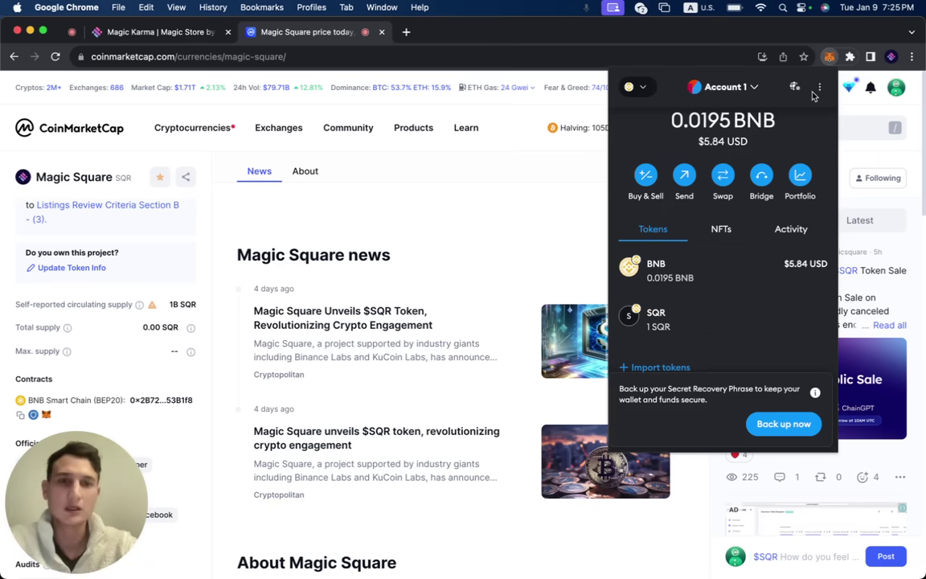
Return to Magic Store and review Magic Memberships: Plus tier, 1.000 SQR balance, 50 SQR locked
left_click(166, 36)
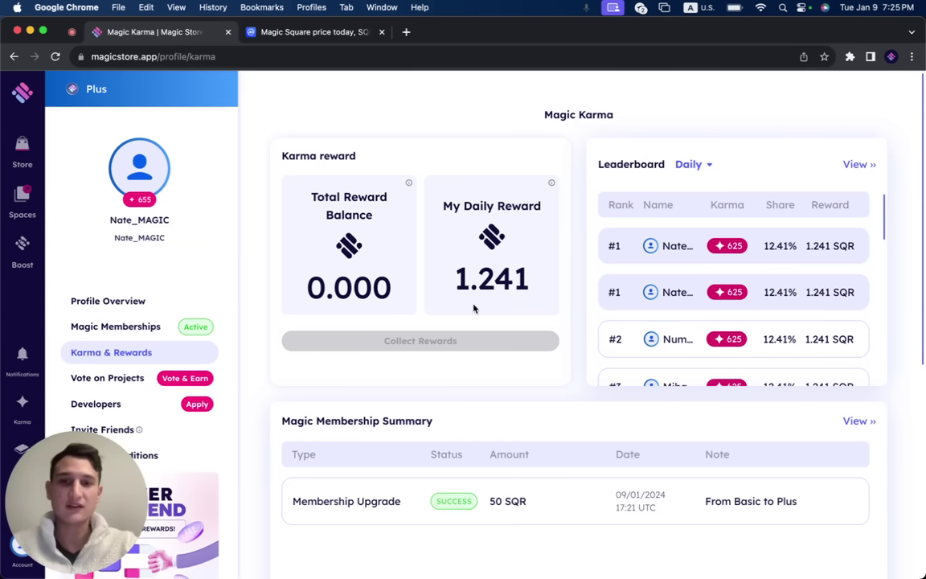
left_click(131, 327)
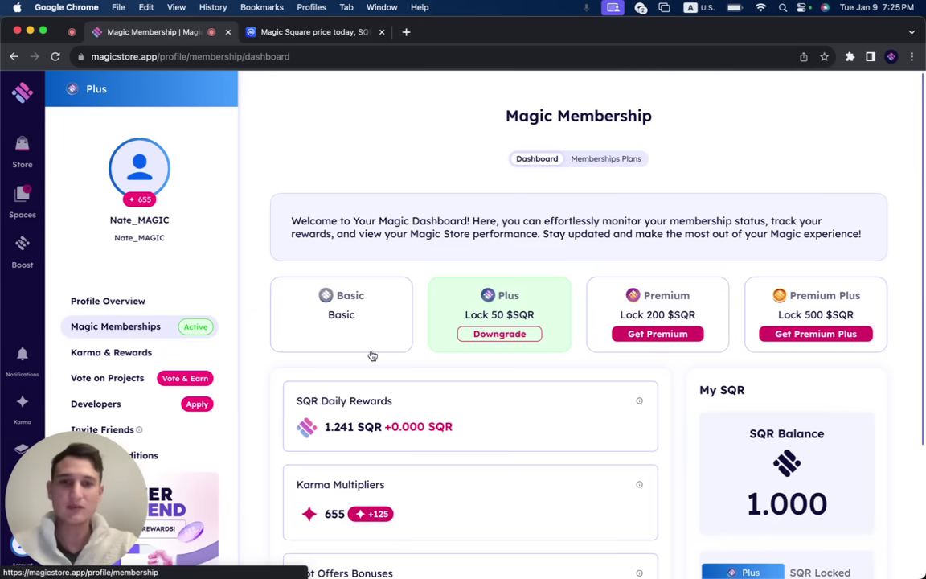
scroll(572, 382, "down", 3)
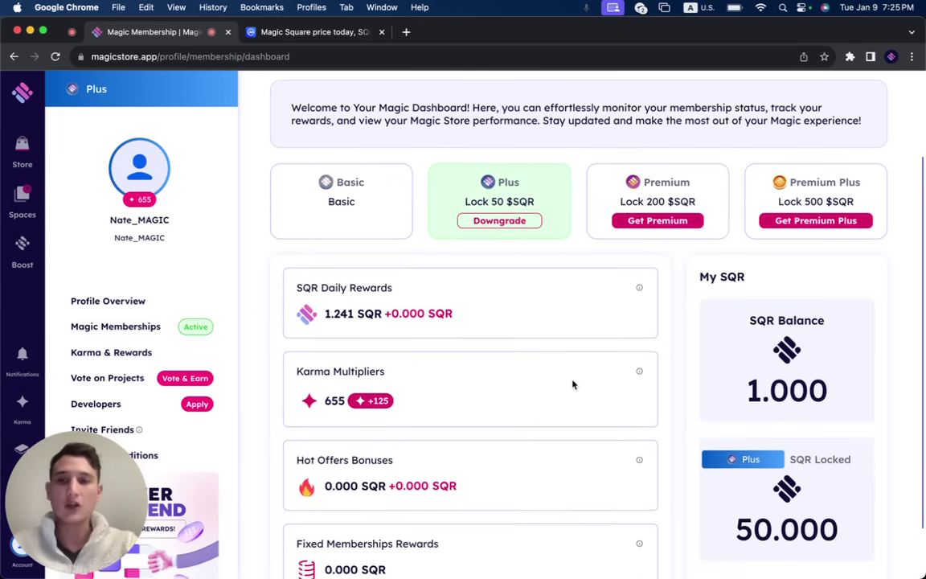
scroll(572, 384, "down", 1)
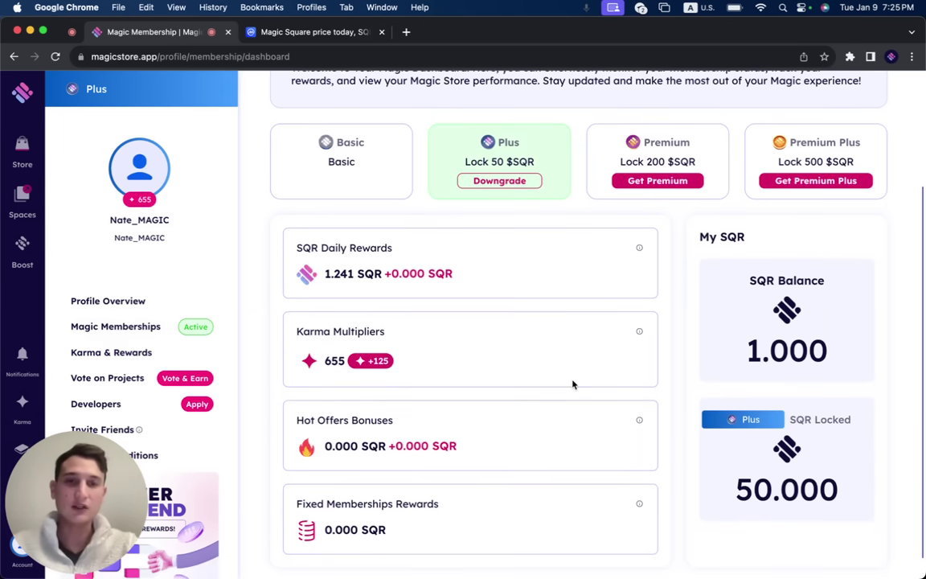
scroll(572, 384, "up", 4)
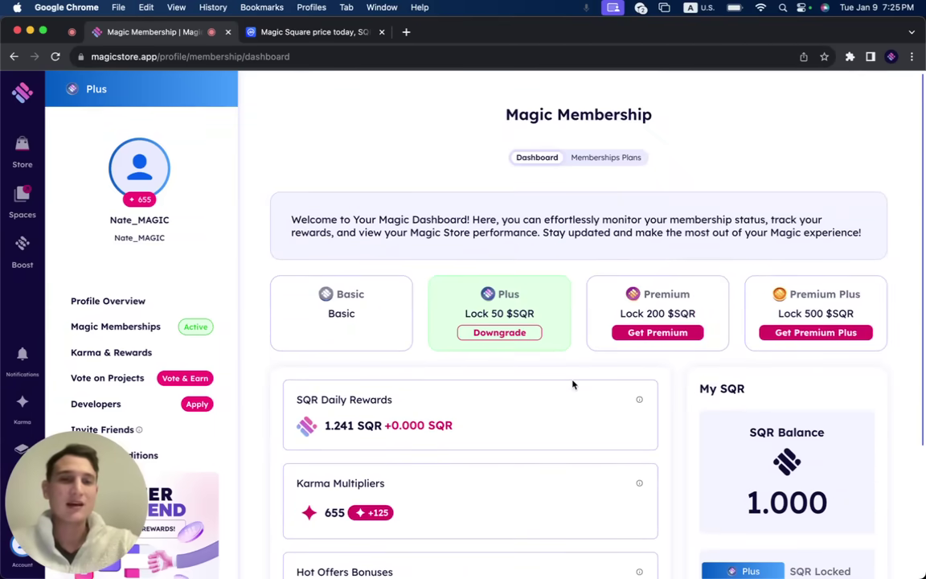
scroll(658, 361, "down", 1)
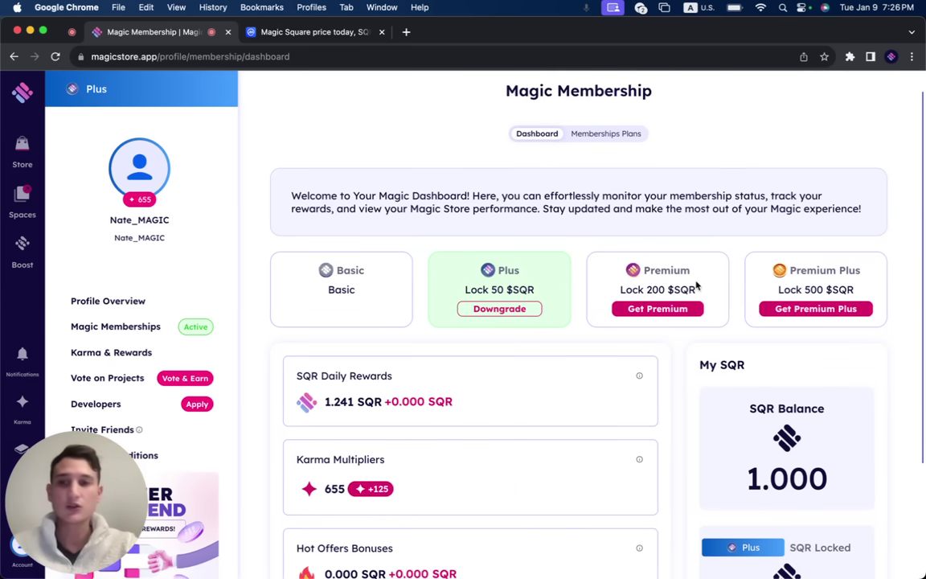
scroll(697, 287, "down", 2)
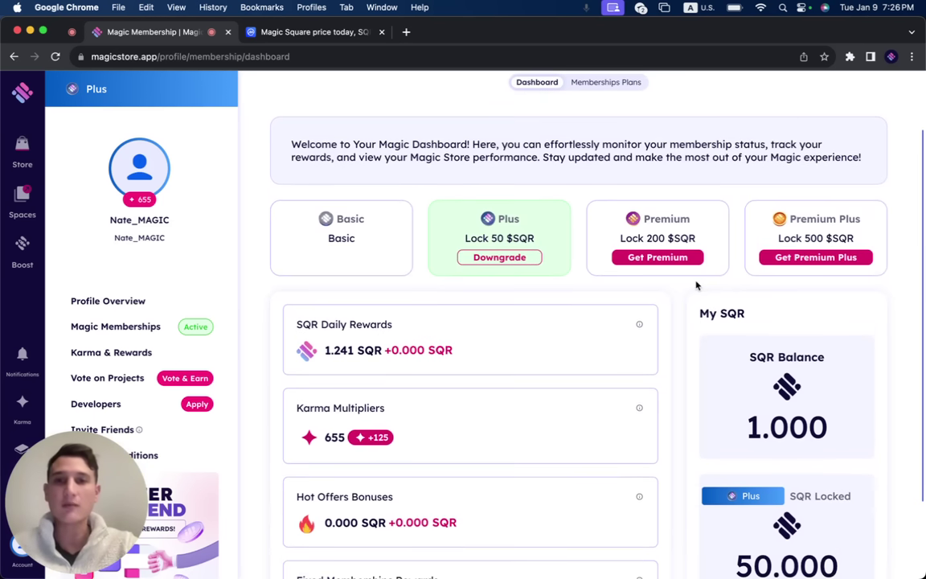
scroll(695, 284, "up", 1)
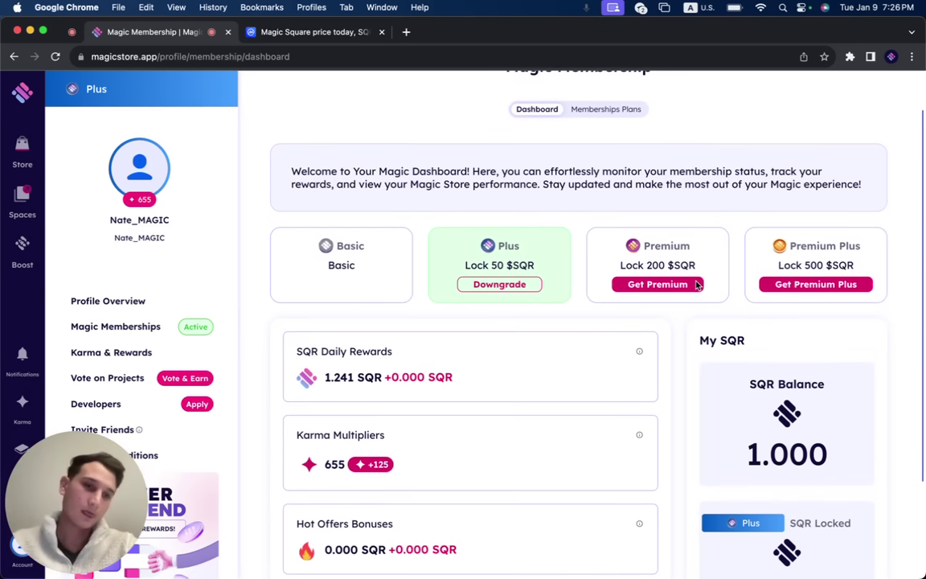
scroll(696, 284, "down", 1)
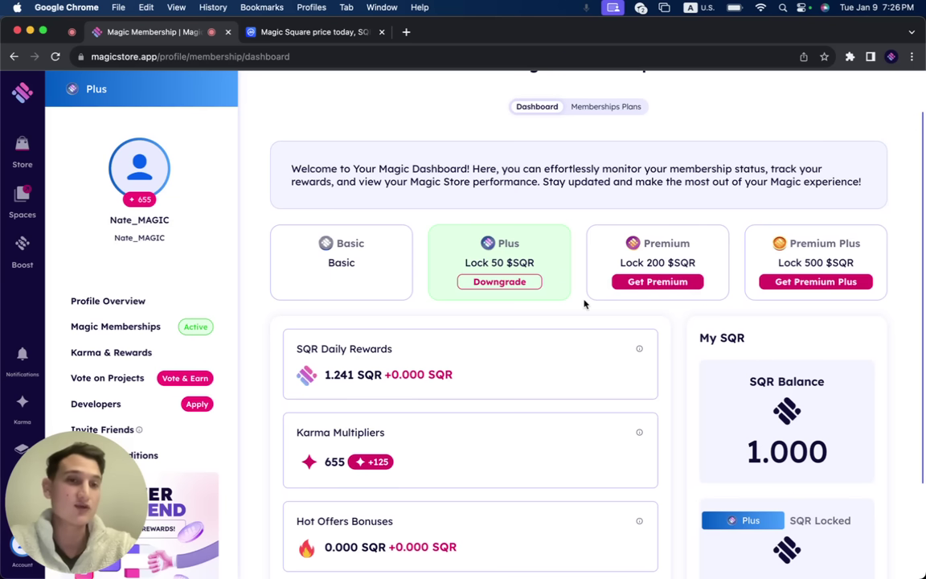
scroll(584, 303, "up", 1)
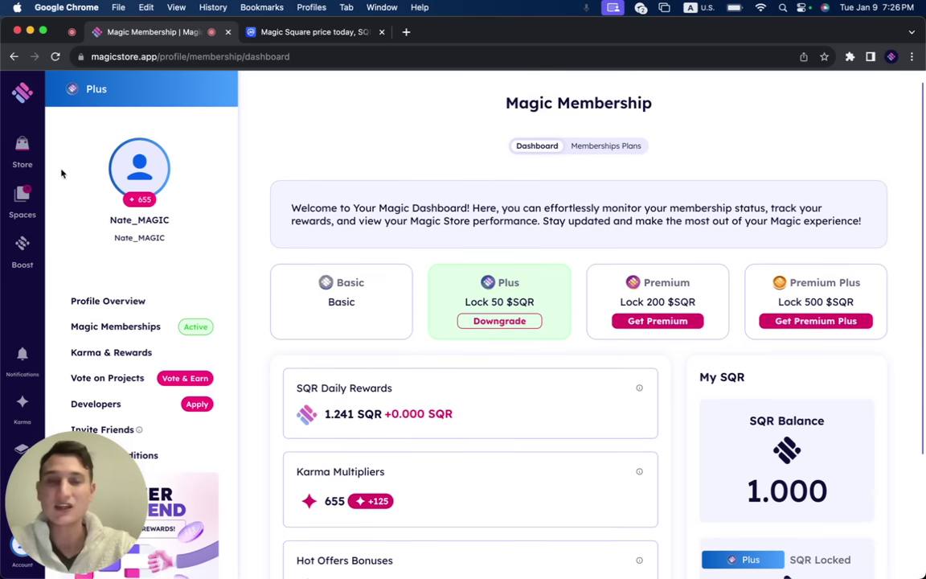